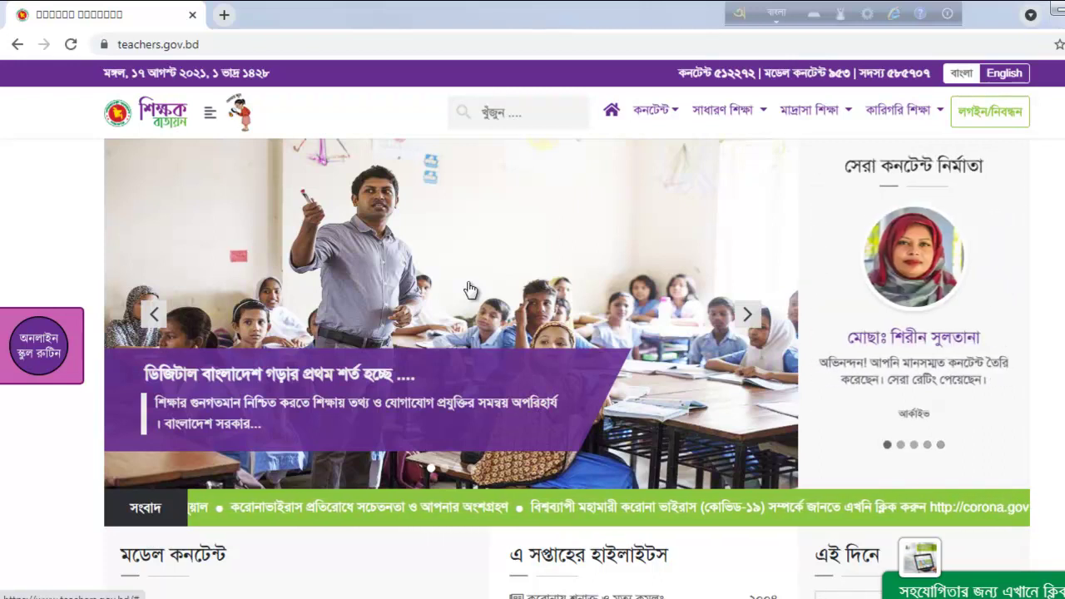
# Step: Log in to Shikkhok Batayon with the saved account e-mail and the account password
pyautogui.click(988, 123)
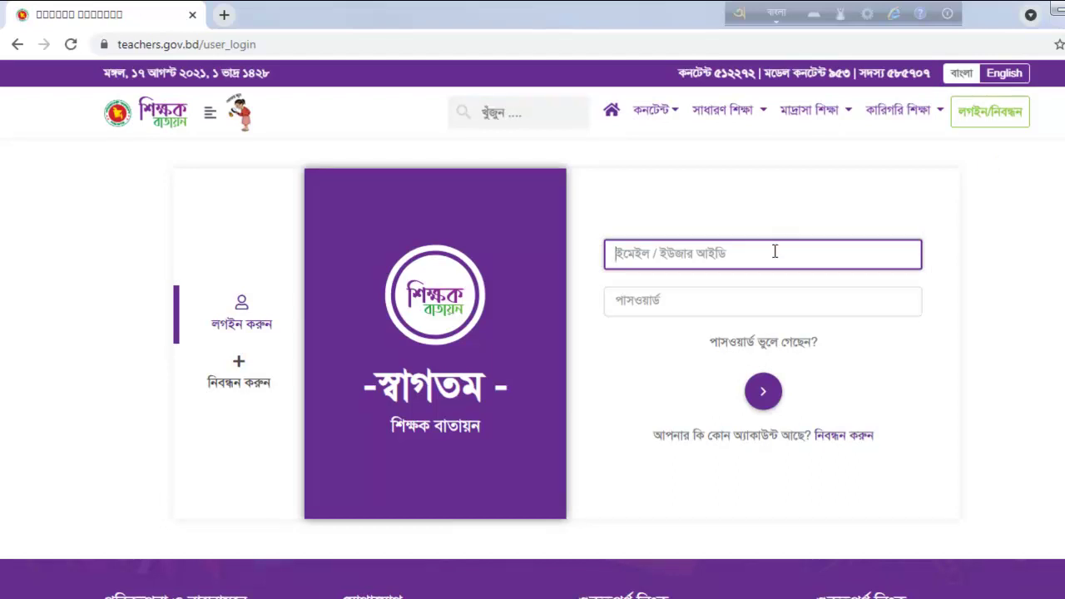
pyautogui.click(737, 249)
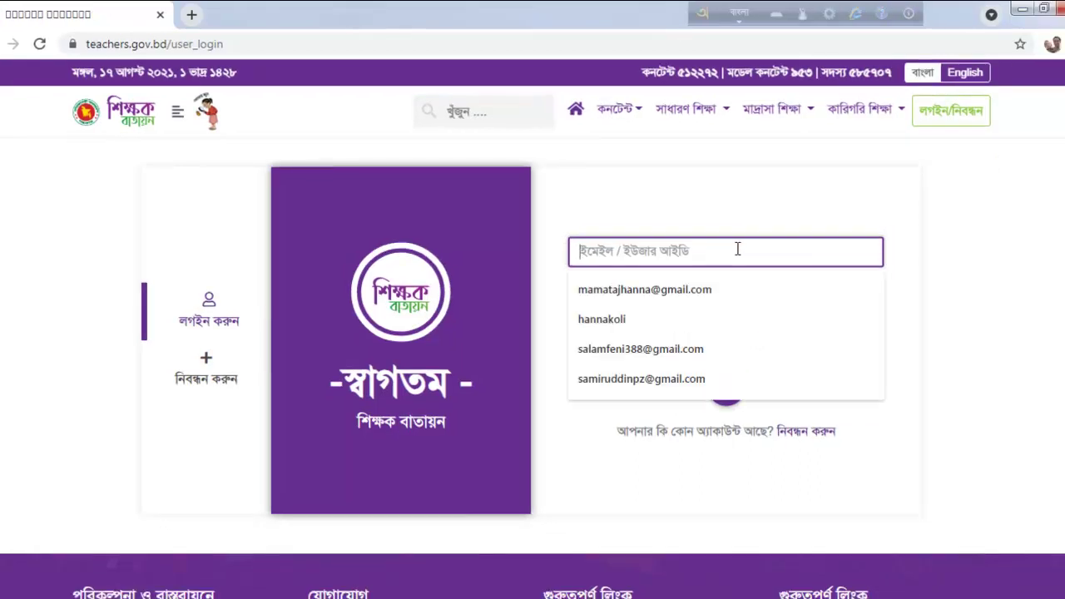
pyautogui.click(679, 355)
pyautogui.click(659, 307)
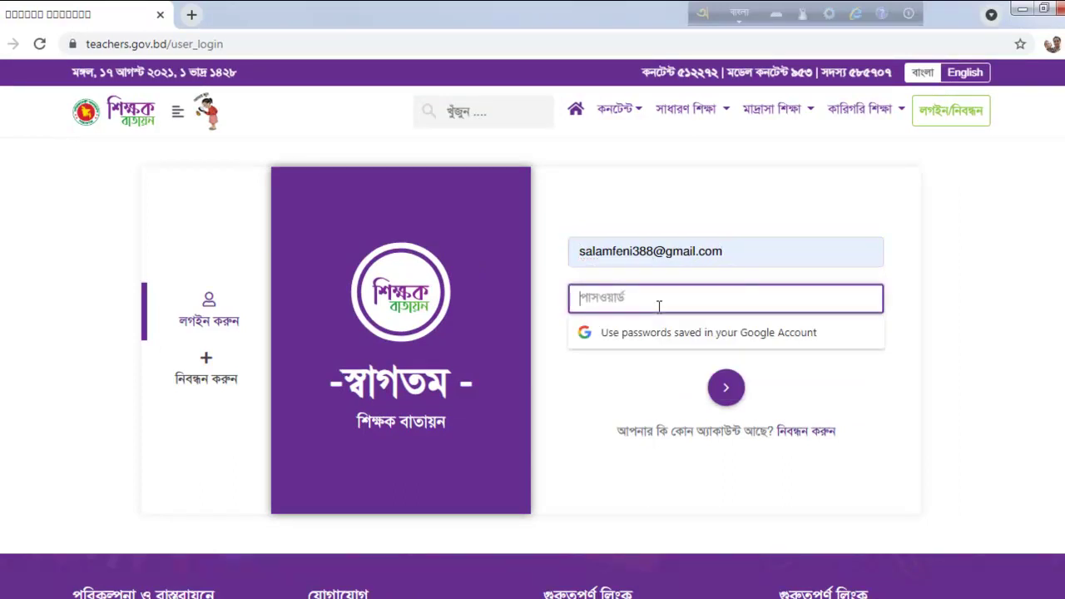
pyautogui.write('123456')
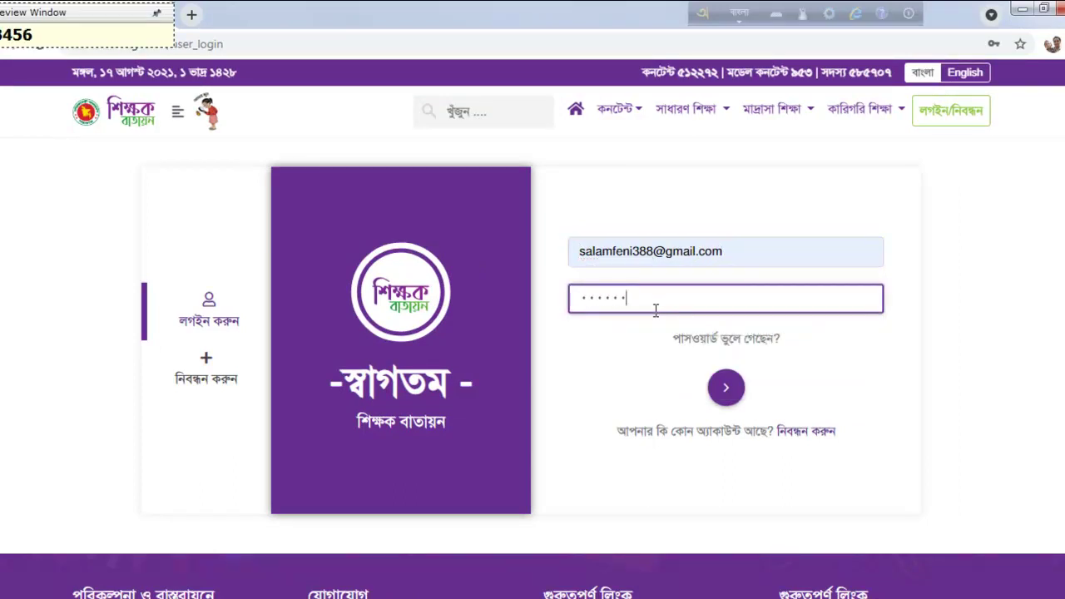
pyautogui.click(734, 393)
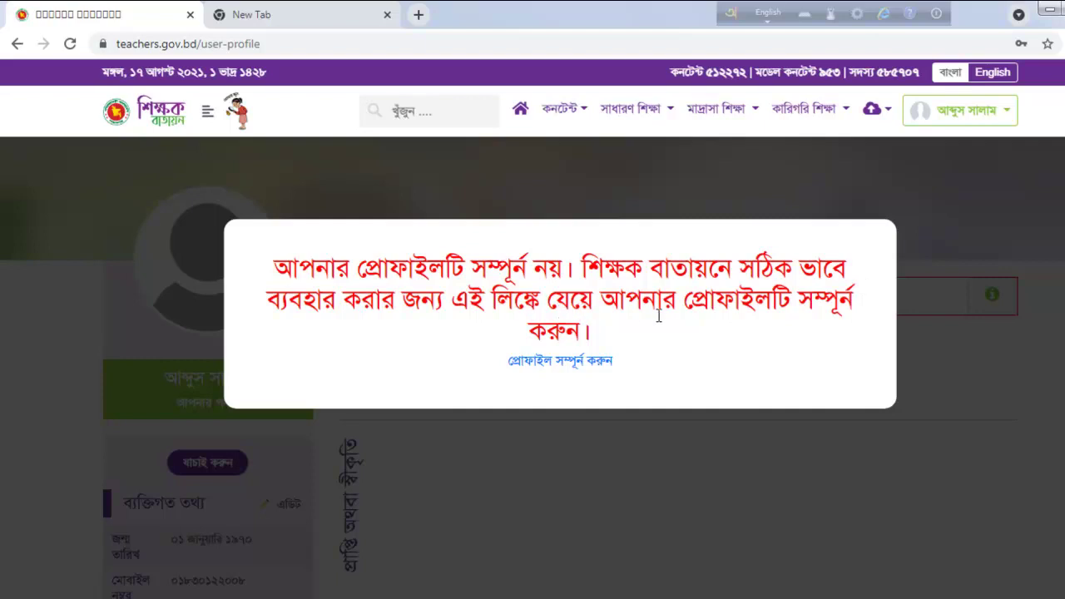
# Step: Go from the incomplete-profile notice to the profile completion form
pyautogui.click(550, 363)
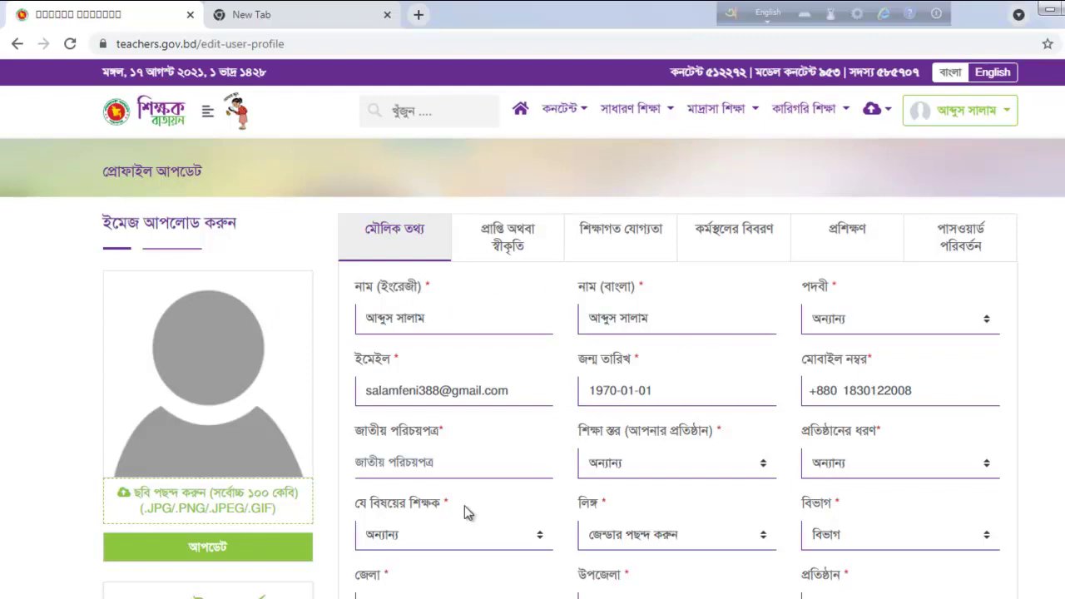
# Step: Scroll through the edit-profile form to review its basic information fields
pyautogui.scroll(-1, 330, 420)
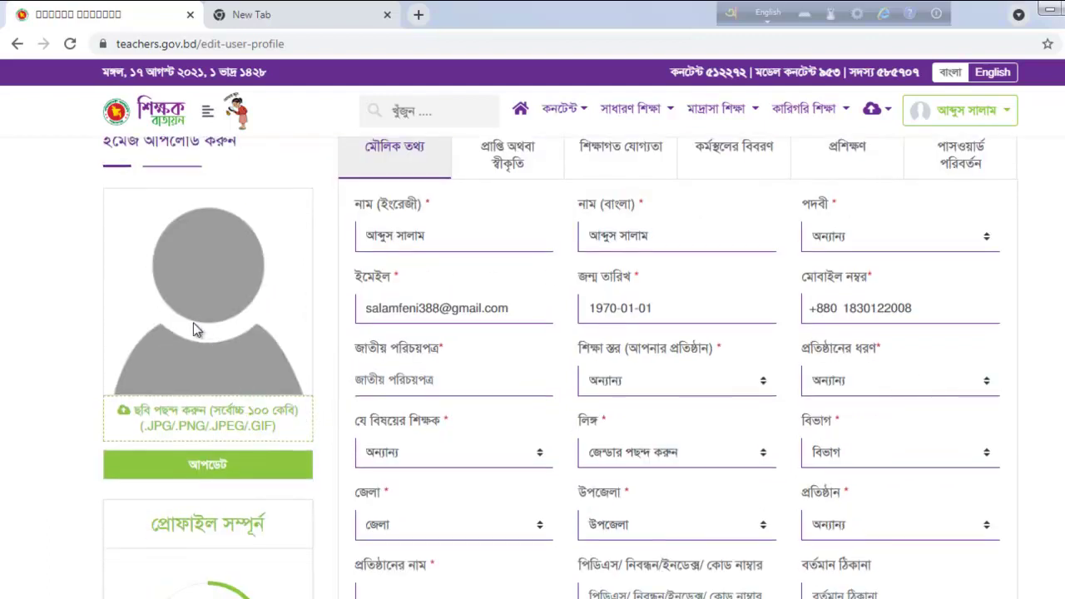
pyautogui.scroll(1, 192, 168)
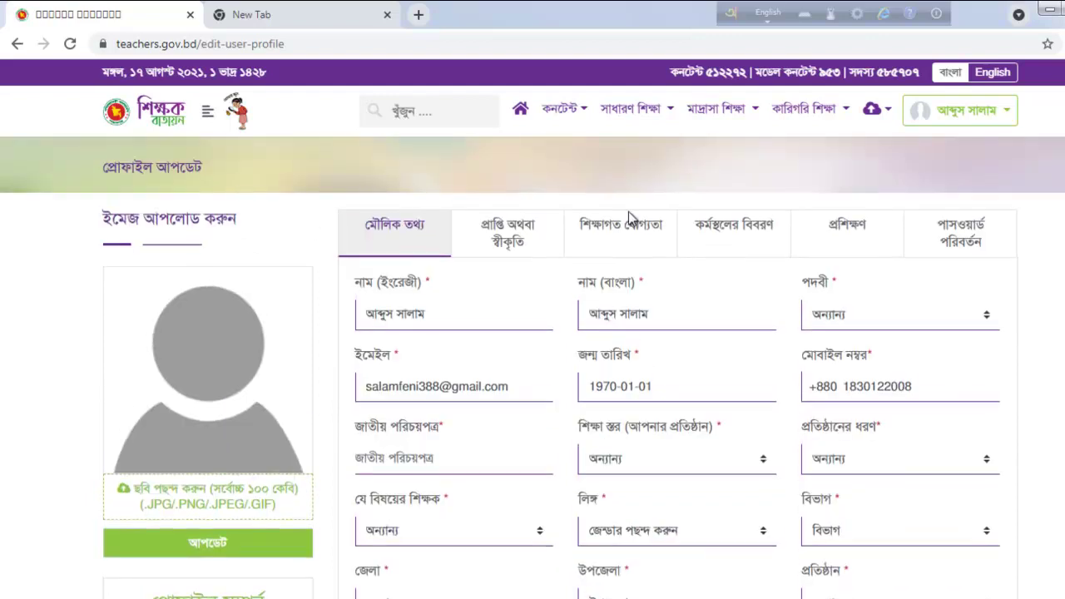
pyautogui.scroll(-1, 282, 404)
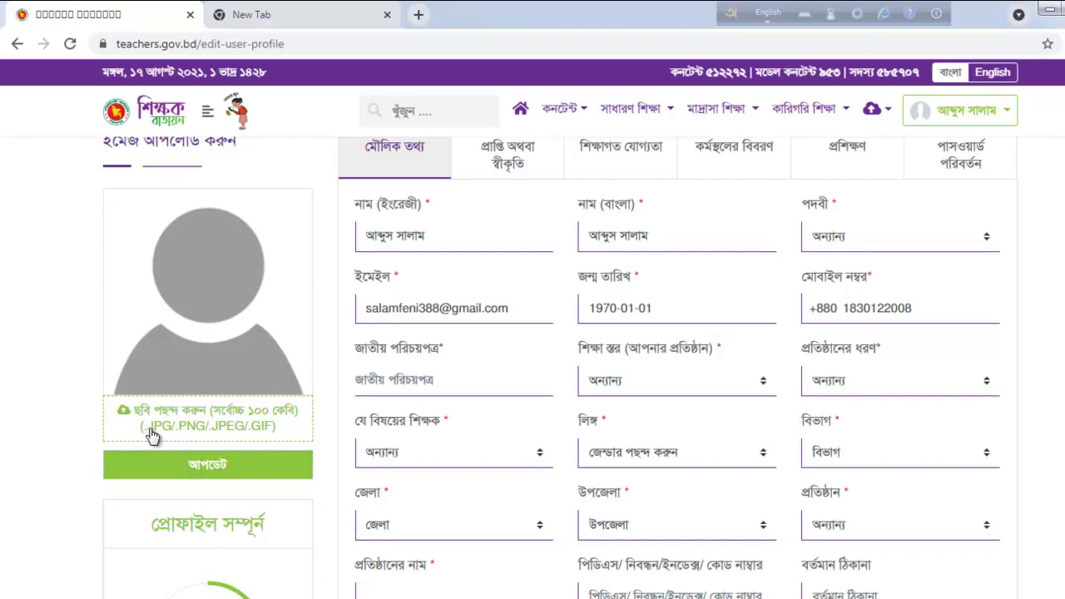
# Step: Upload the chosen photo as the profile picture
pyautogui.click(254, 471)
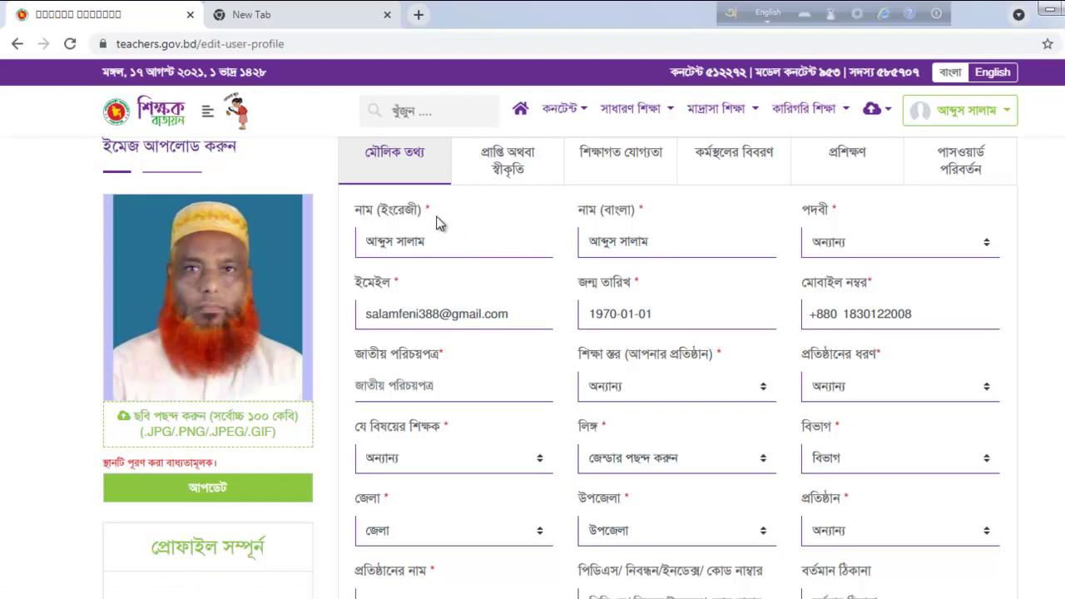
# Step: Set the designation to সহকারী শিক্ষক
pyautogui.click(868, 251)
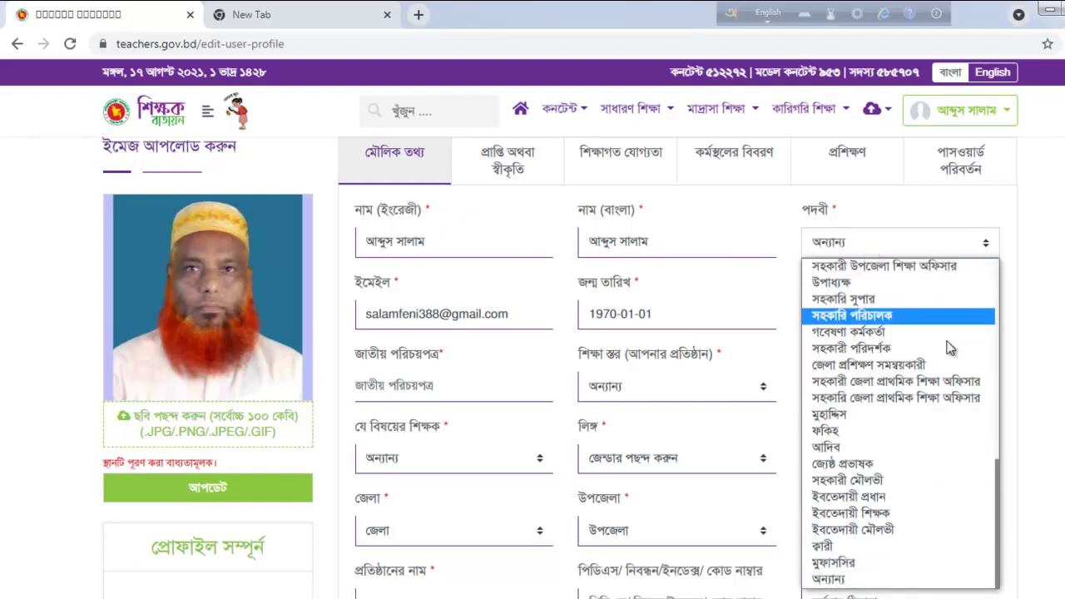
pyautogui.moveTo(1002, 509); pyautogui.dragTo(1024, 290)
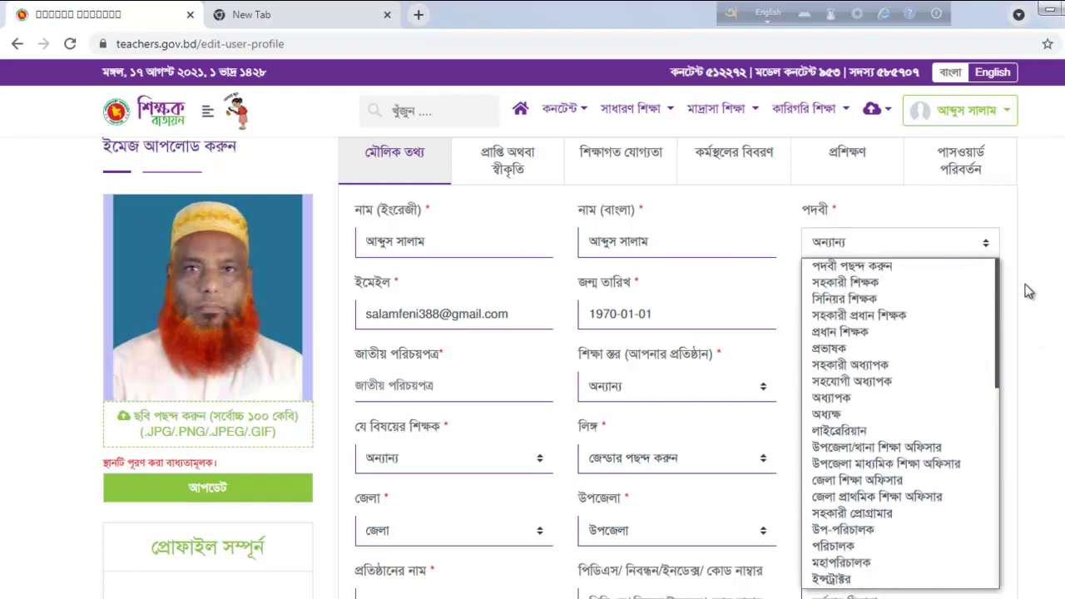
pyautogui.click(939, 281)
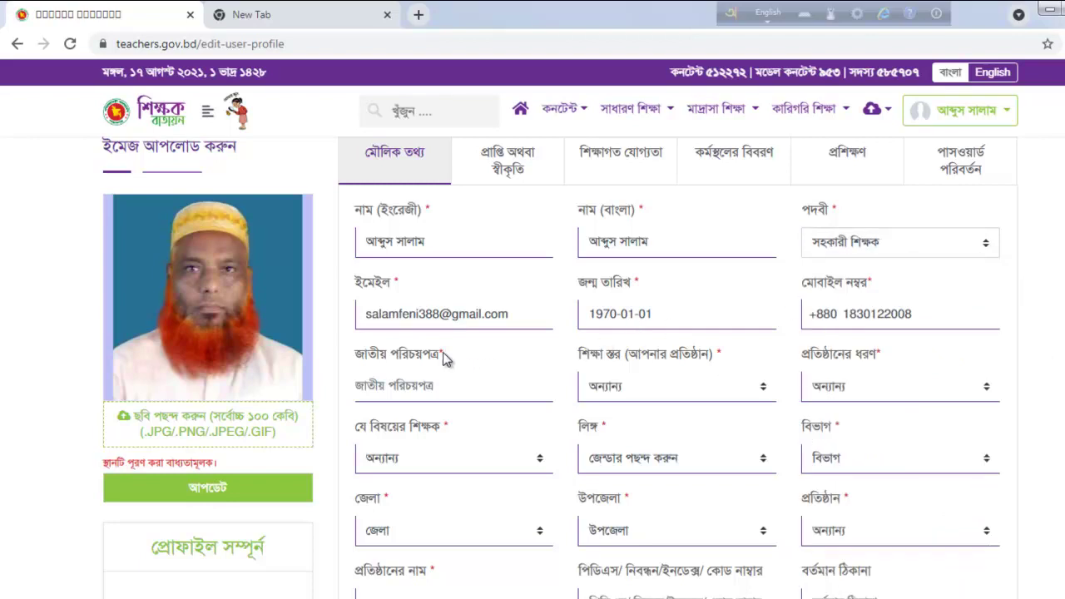
# Step: Enter the national ID number and the about-me text 'পেশায় একজন শিক্ষক'
pyautogui.scroll(-1, 511, 333)
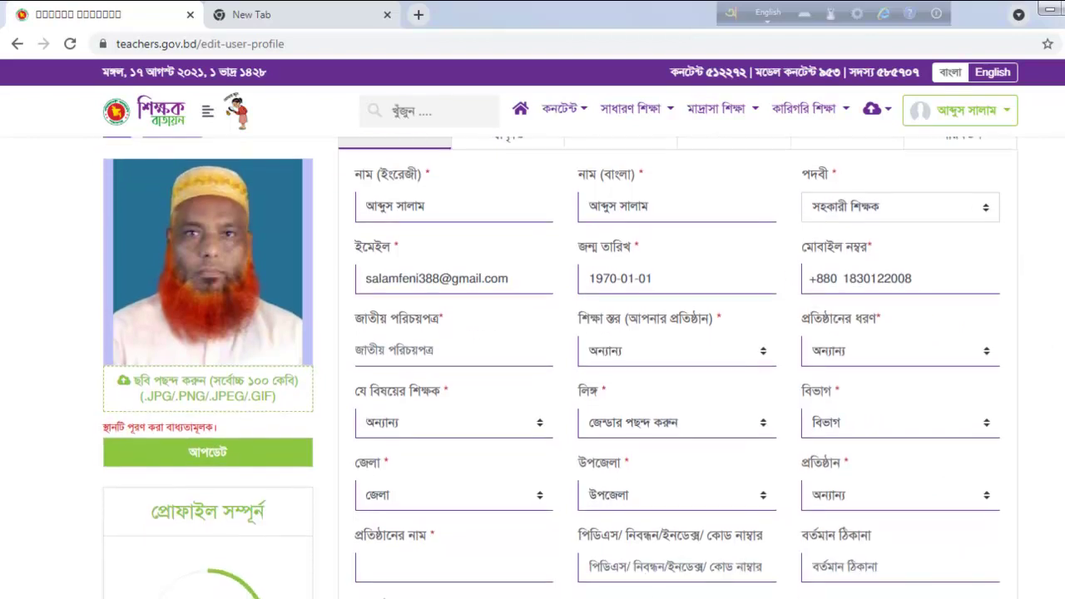
pyautogui.click(472, 314)
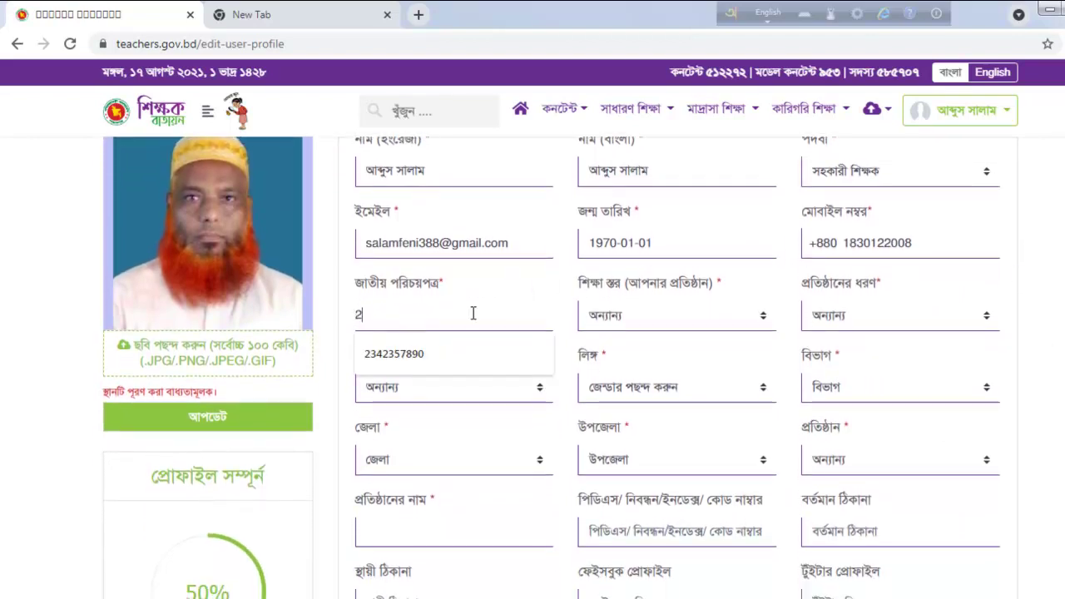
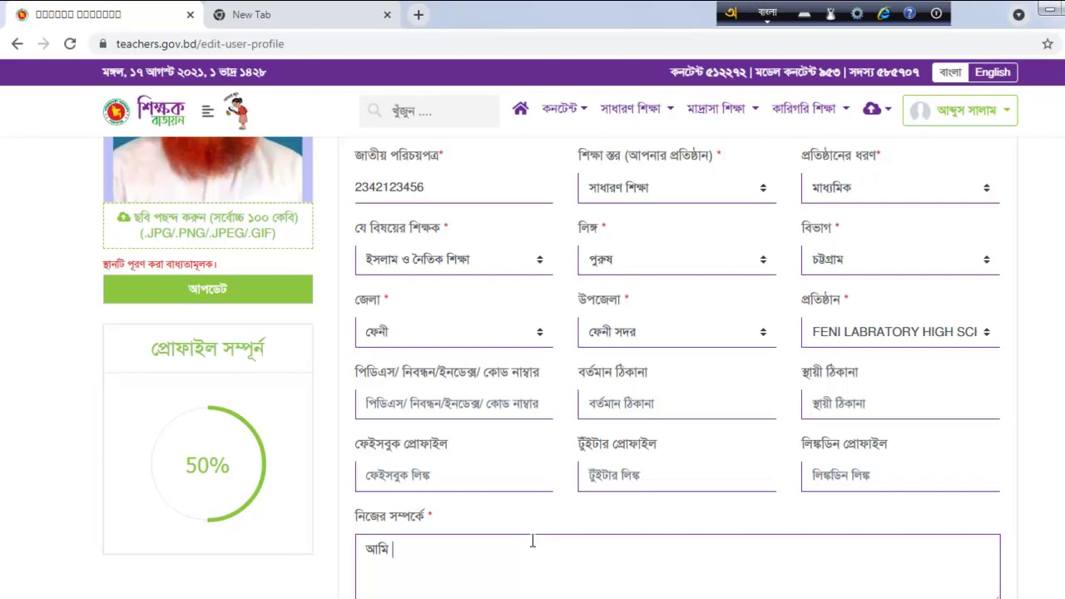
pyautogui.write('পেশায় ')
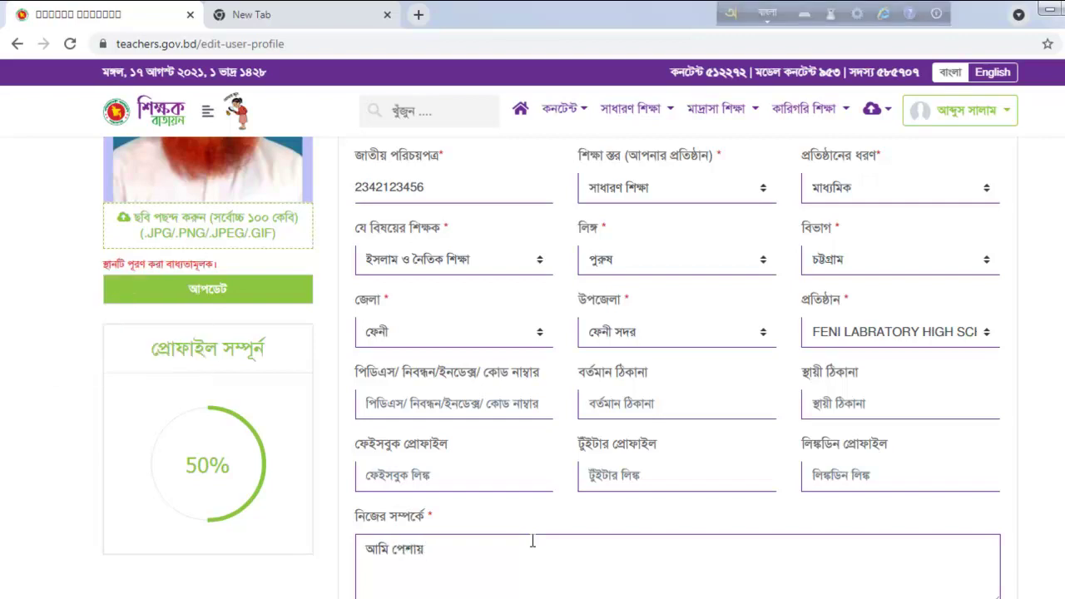
pyautogui.write('একজ ন শিক্ষ')
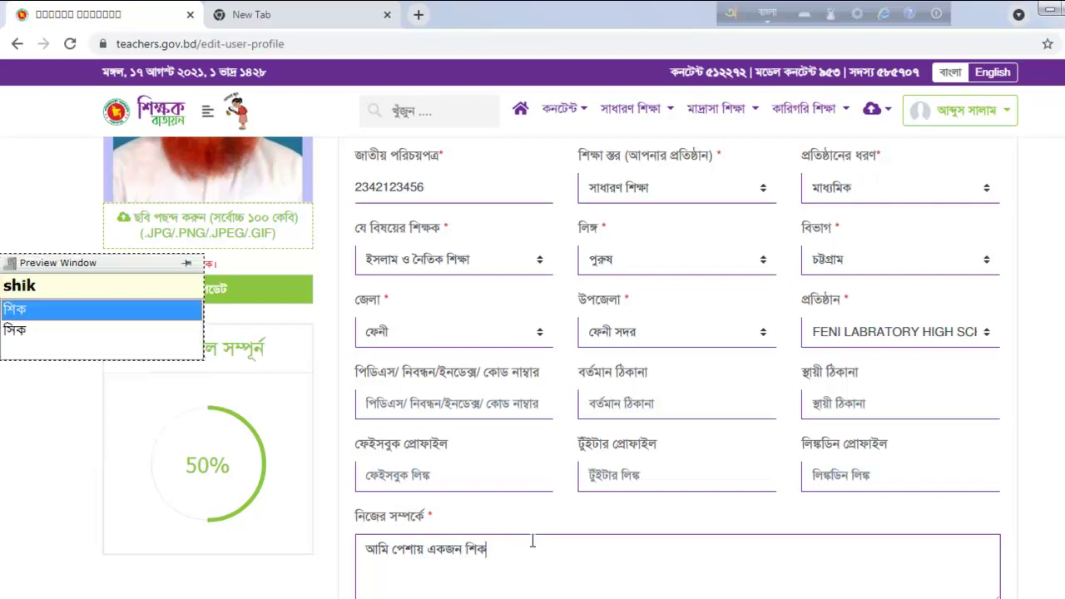
pyautogui.write('k')
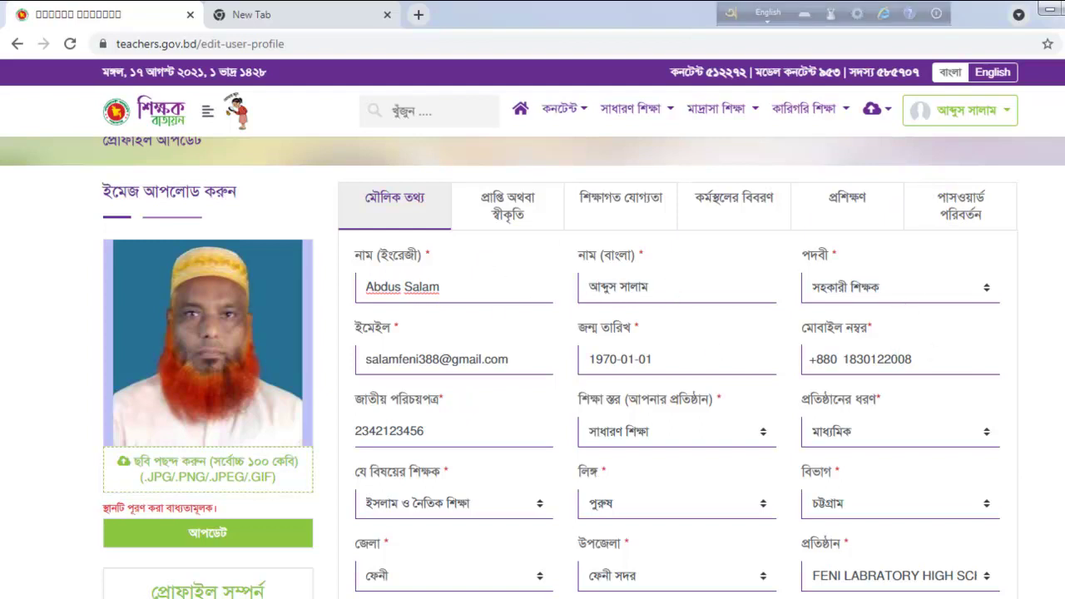
# Step: End the about-me text with a full stop so it reads 'আমি পেশায় একজন শিক্ষক.'
pyautogui.scroll(-1, 533, 368)
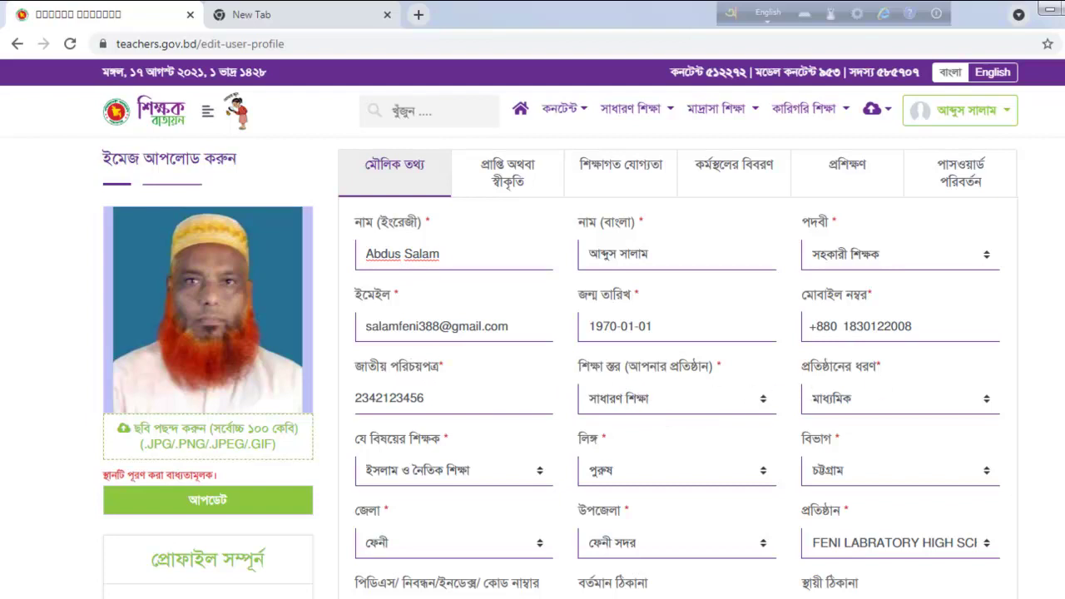
pyautogui.scroll(-2, 814, 285)
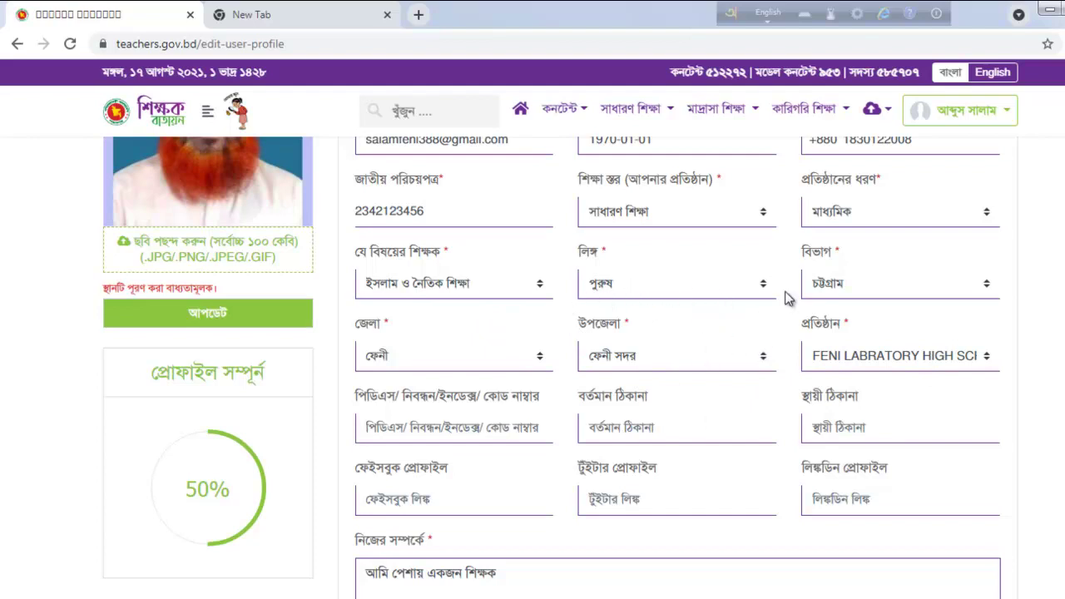
pyautogui.tripleClick(208, 249)
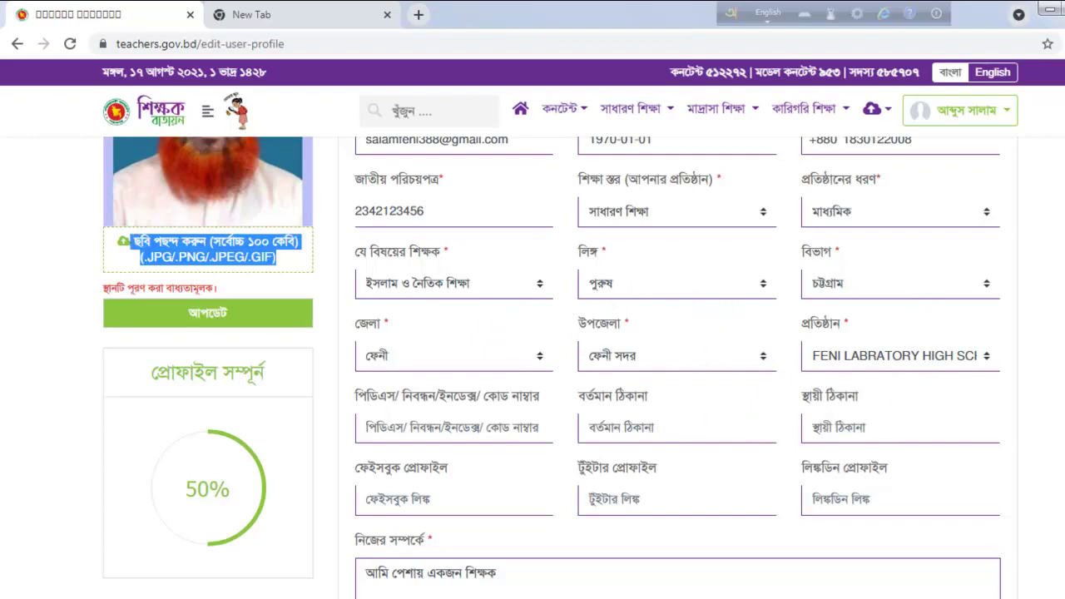
pyautogui.scroll(-1, 707, 416)
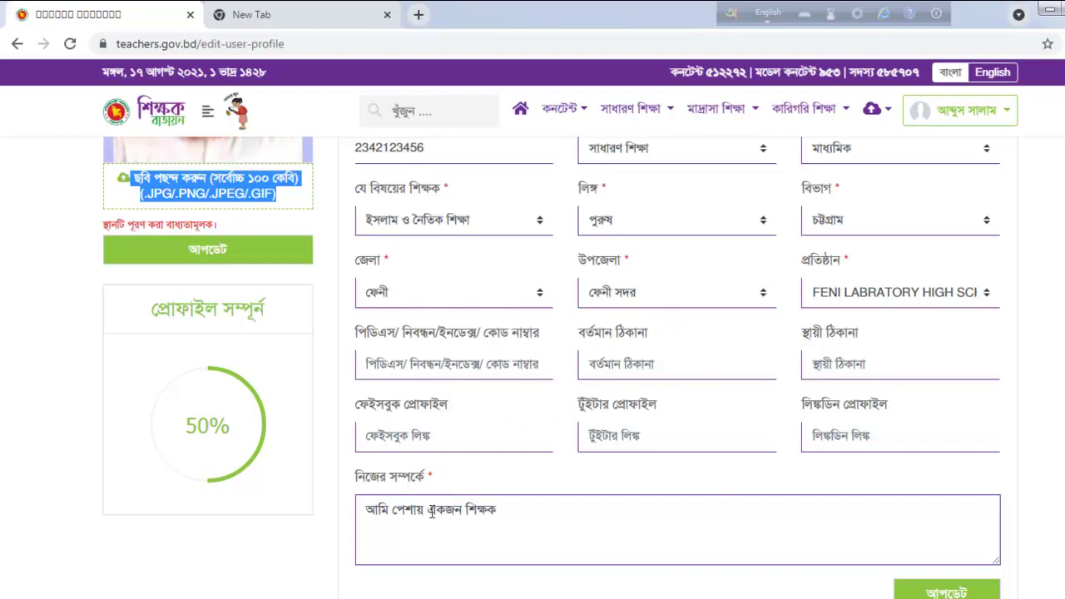
pyautogui.click(537, 516)
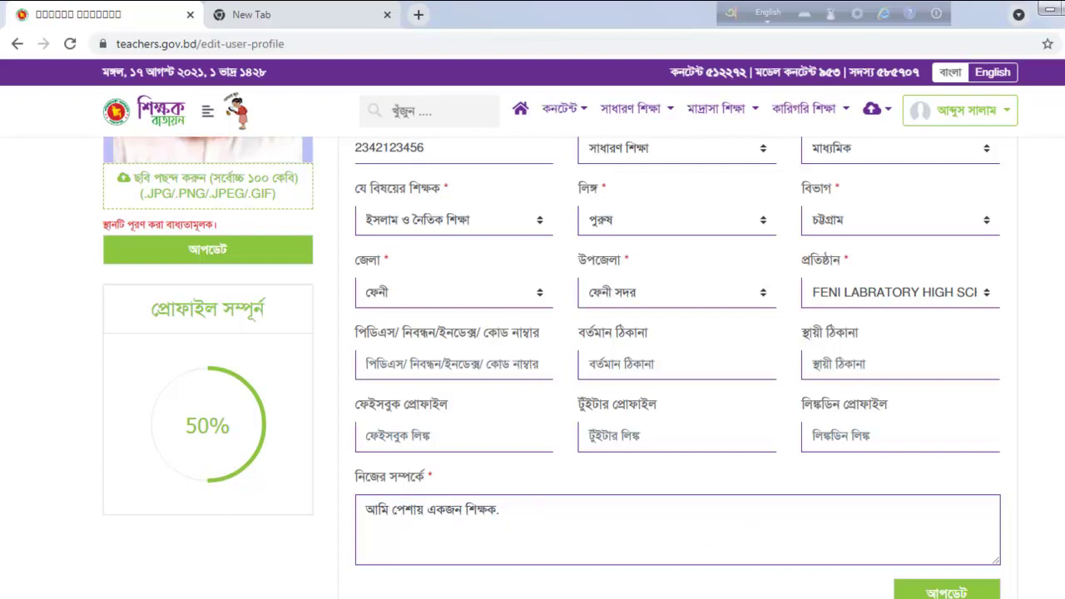
pyautogui.scroll(-2, 1046, 439)
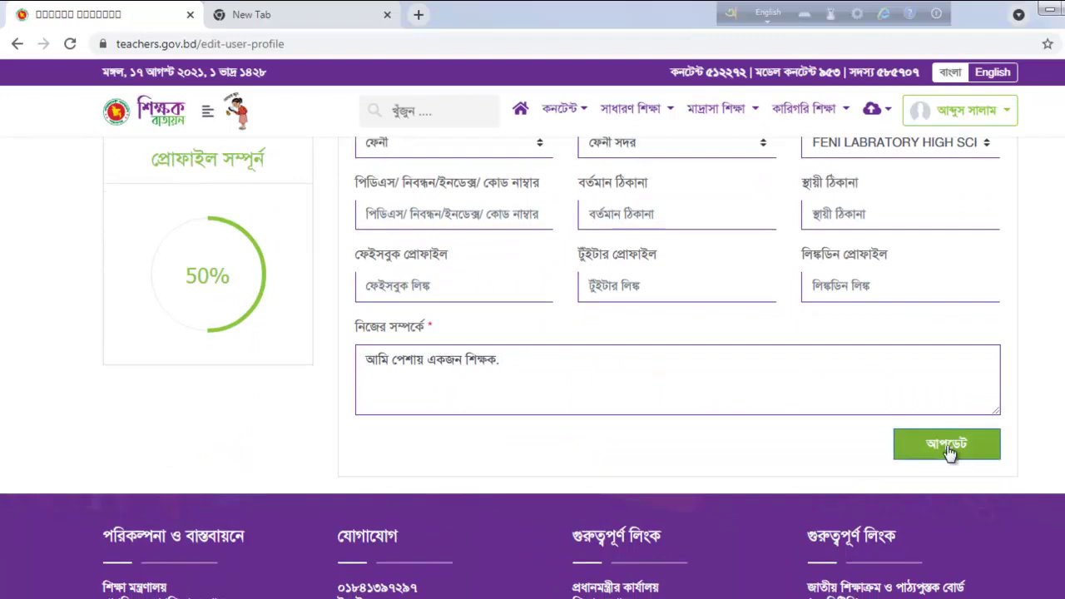
# Step: Save the updated profile details and bring up the empty achievements section
pyautogui.click(947, 446)
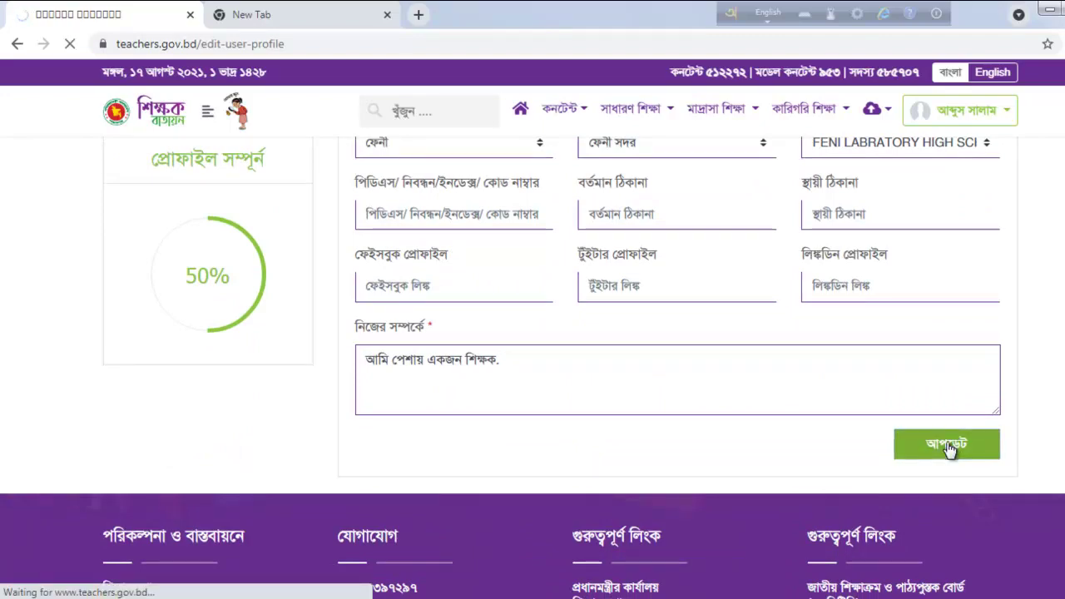
pyautogui.scroll(-4, 457, 408)
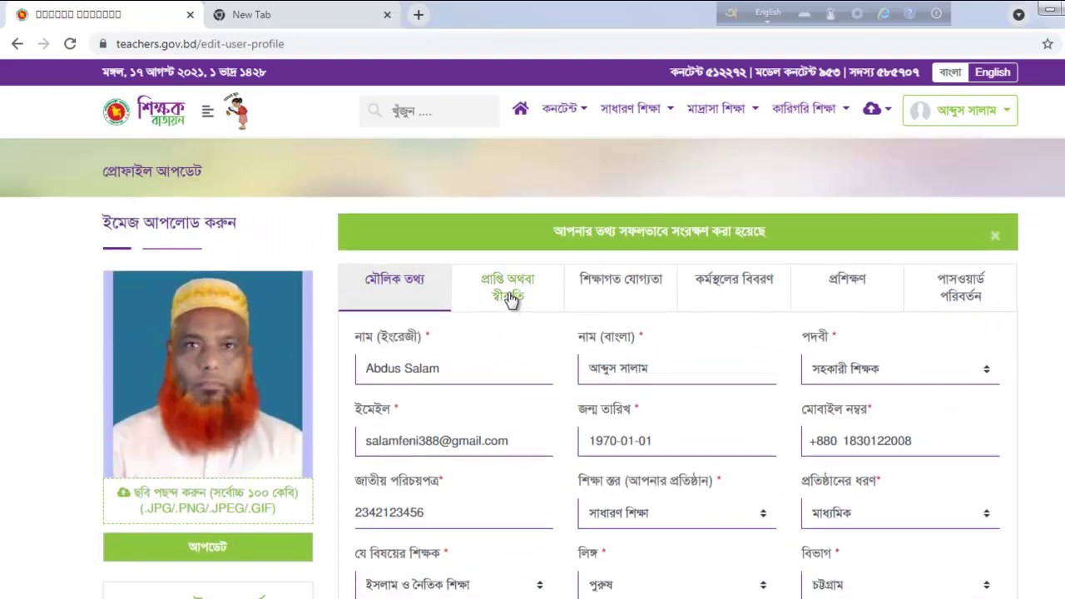
pyautogui.click(510, 290)
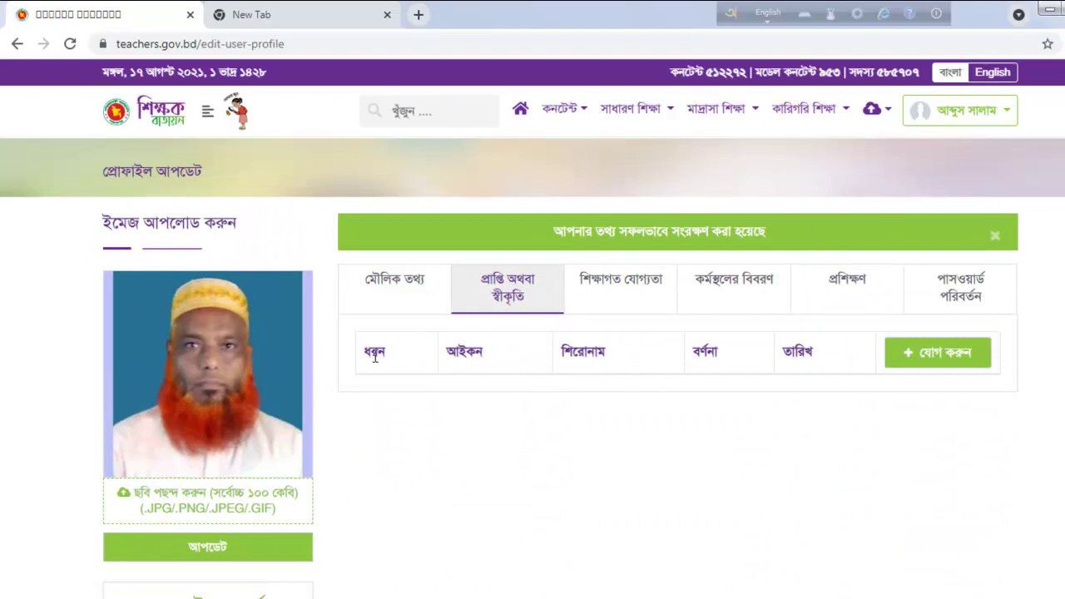
pyautogui.scroll(-1, 532, 366)
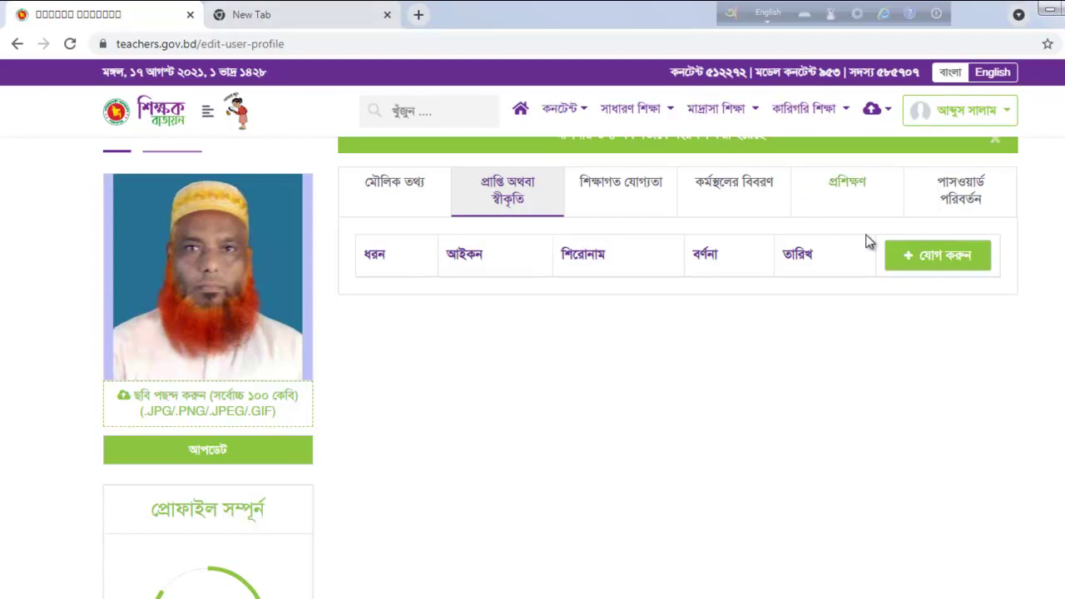
# Step: Start a new achievement of type পেশাগত with the trophy icon
pyautogui.click(961, 263)
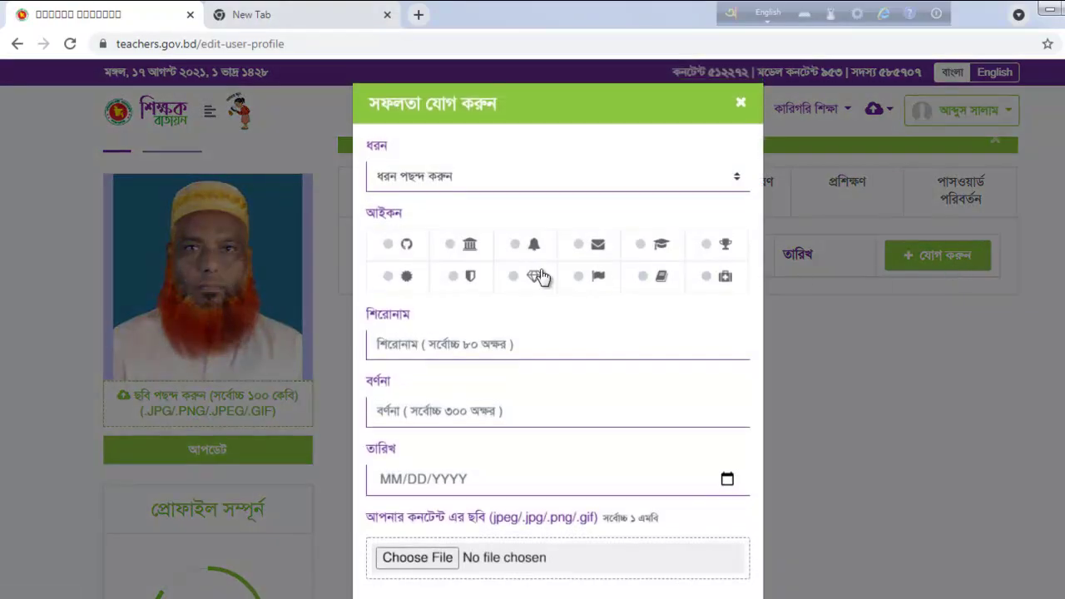
pyautogui.click(410, 183)
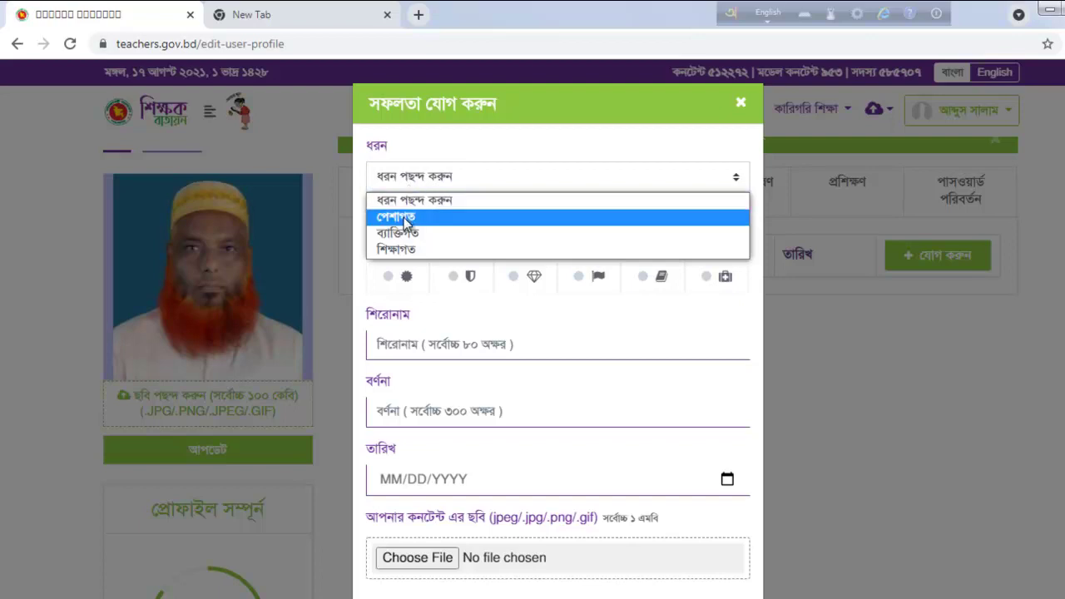
pyautogui.click(403, 217)
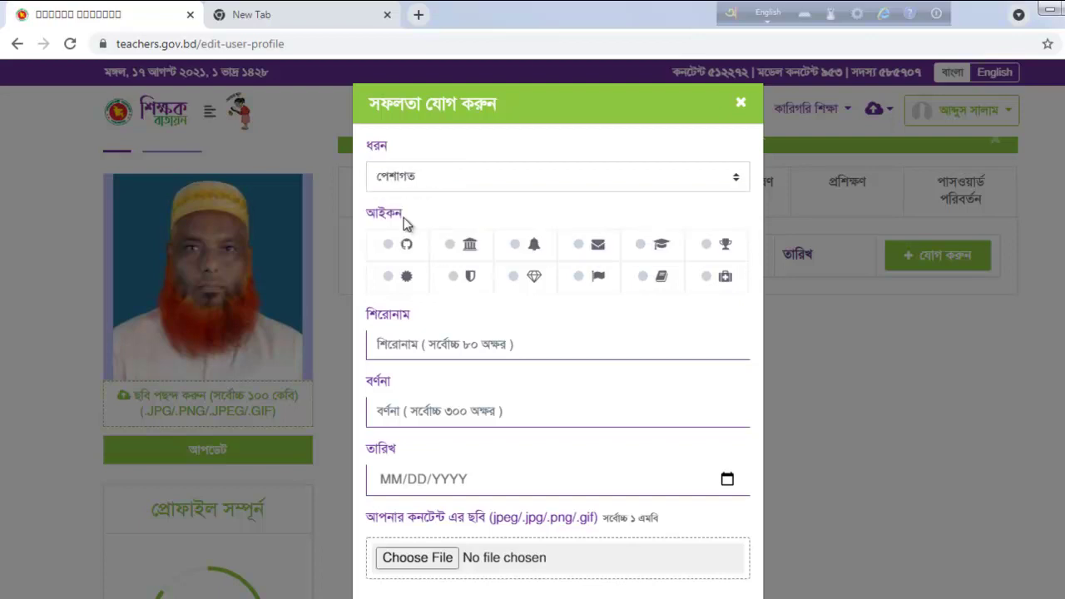
pyautogui.click(720, 248)
pyautogui.click(721, 248)
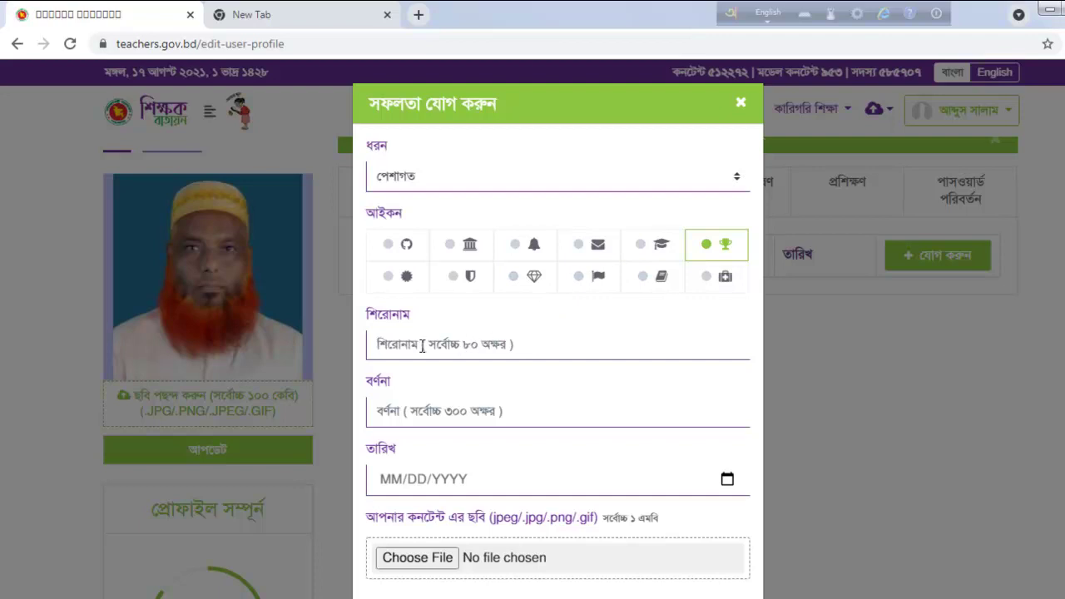
# Step: Enter the achievement title সেরা শিক্ষক in Bangla
pyautogui.click(422, 346)
pyautogui.write('se')
pyautogui.press('BackSpace')
pyautogui.press('F12')
pyautogui.write('sera shik')
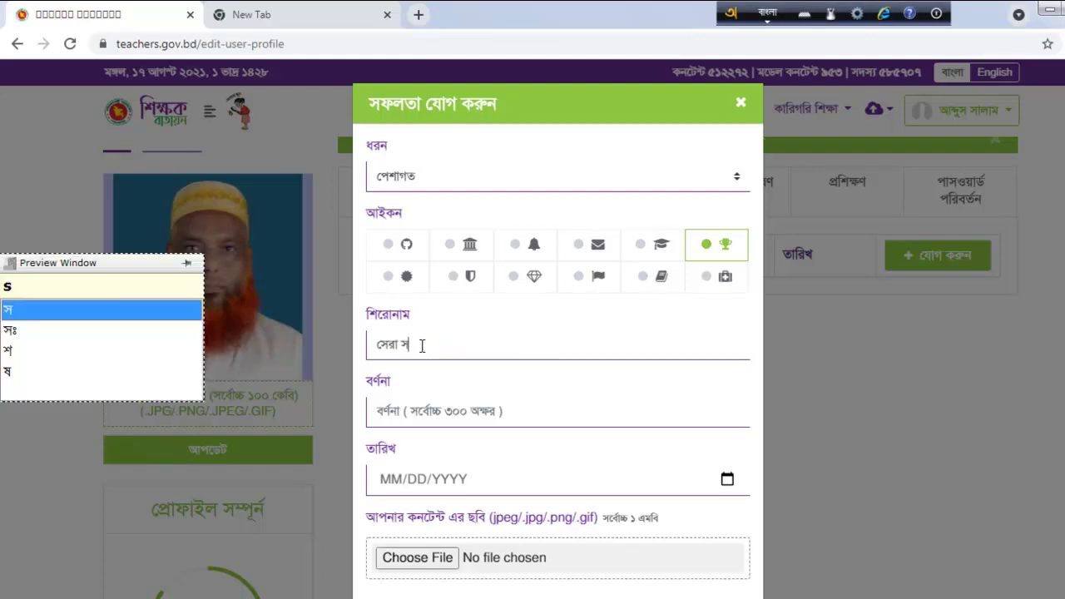
pyautogui.write('hk')
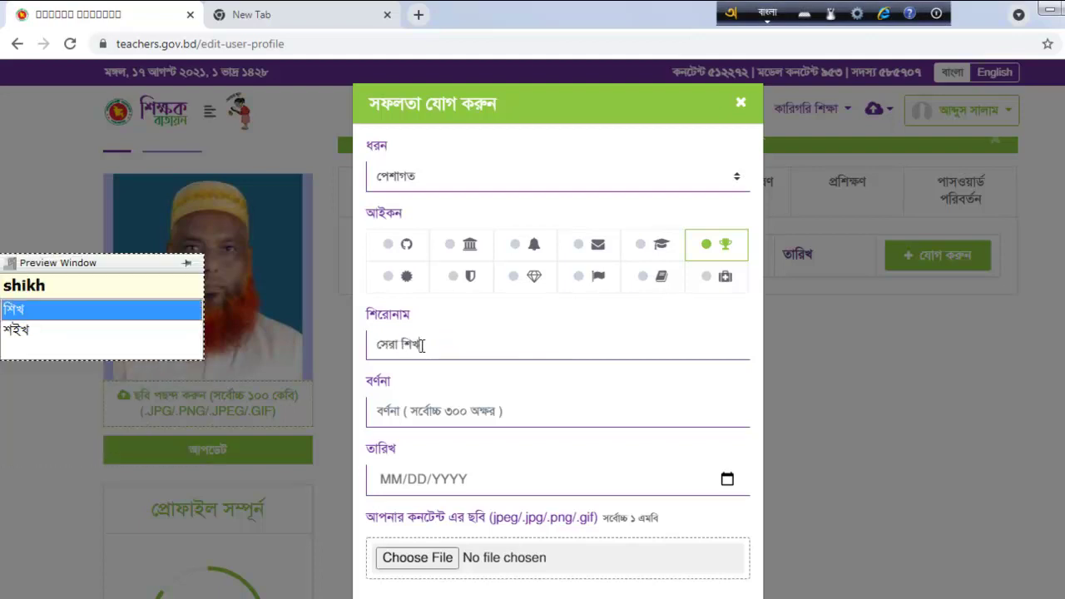
pyautogui.press('BackSpace')
pyautogui.press('BackSpace')
pyautogui.press('BackSpace')
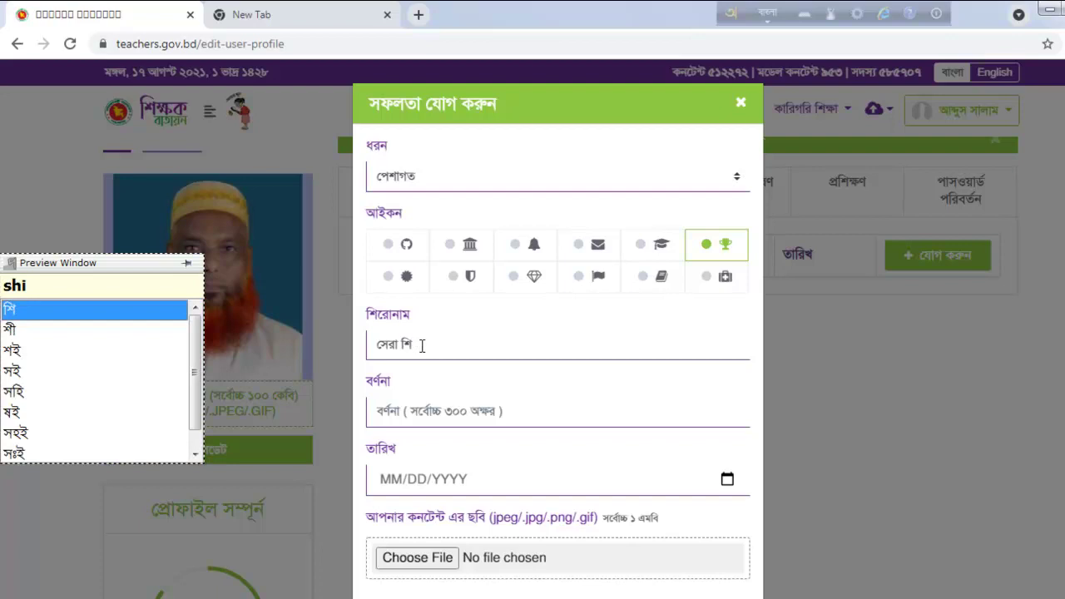
pyautogui.write('kkhk')
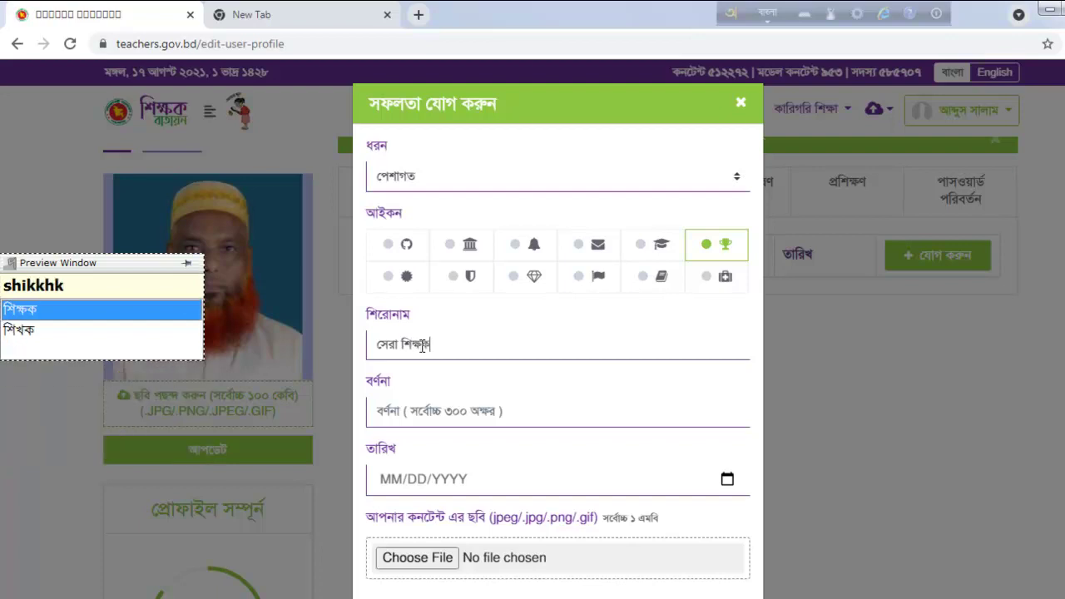
# Step: Add the description '২০১০ সালে জেলা পর্যায়ের সেরা শিক্ষক হিসেবে নির্বাচিত' and date 03/03/2010
pyautogui.click(423, 413)
pyautogui.write('২০১০ সালে জেলা পর্যায়ের সেরা শিক্ষক হিসেবে নির্বাচিত')
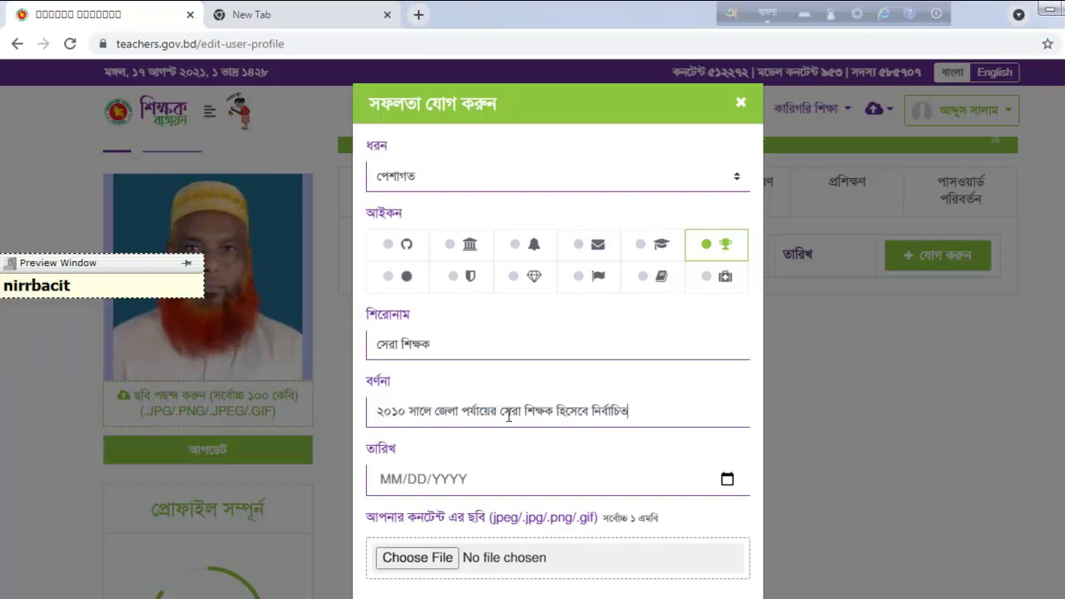
pyautogui.click(480, 484)
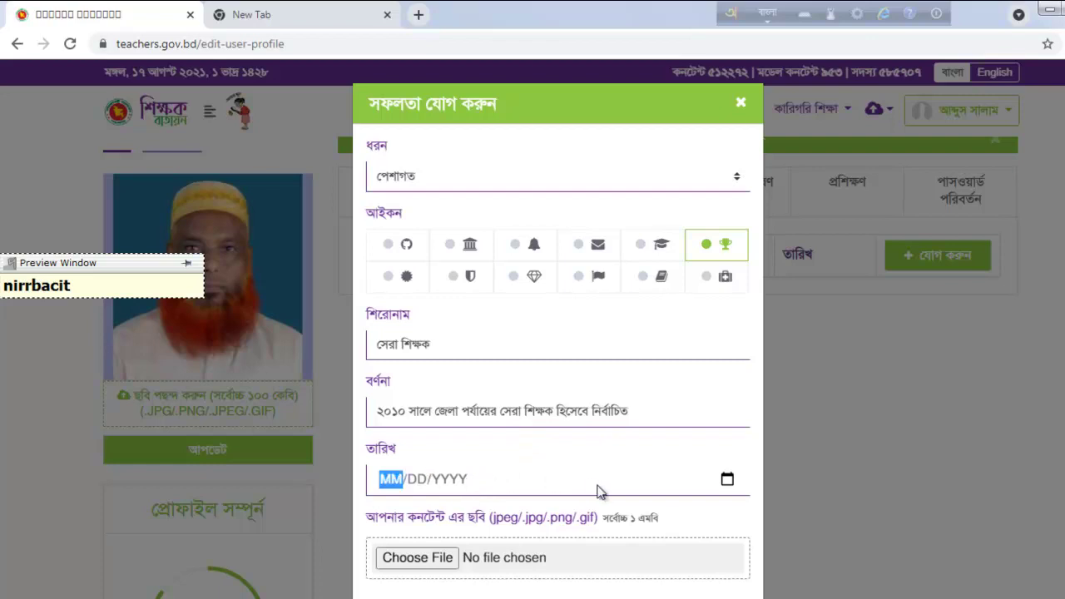
pyautogui.click(725, 480)
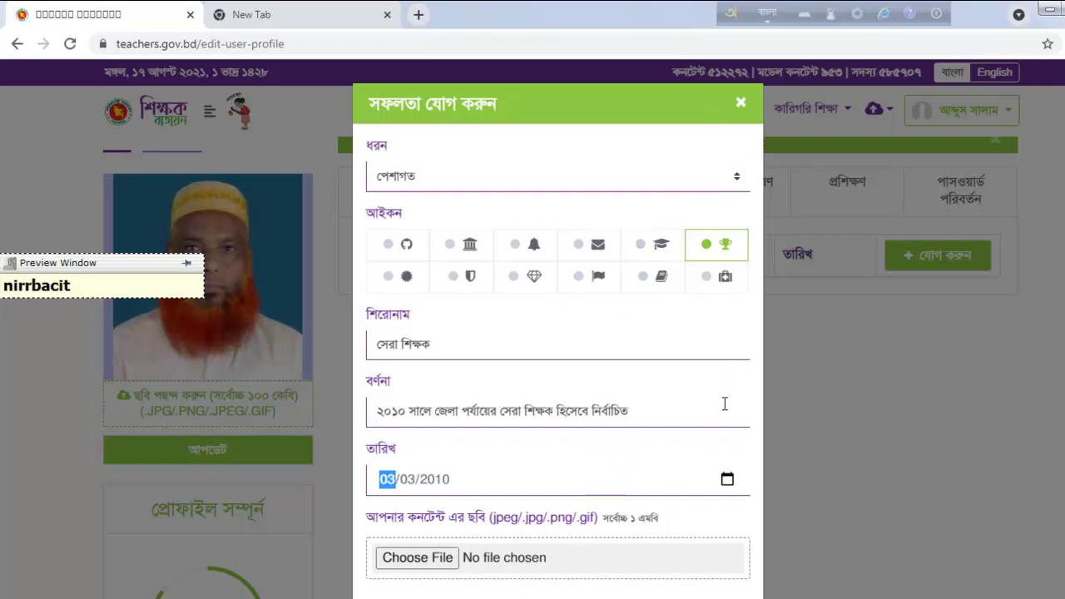
pyautogui.scroll(-1, 680, 558)
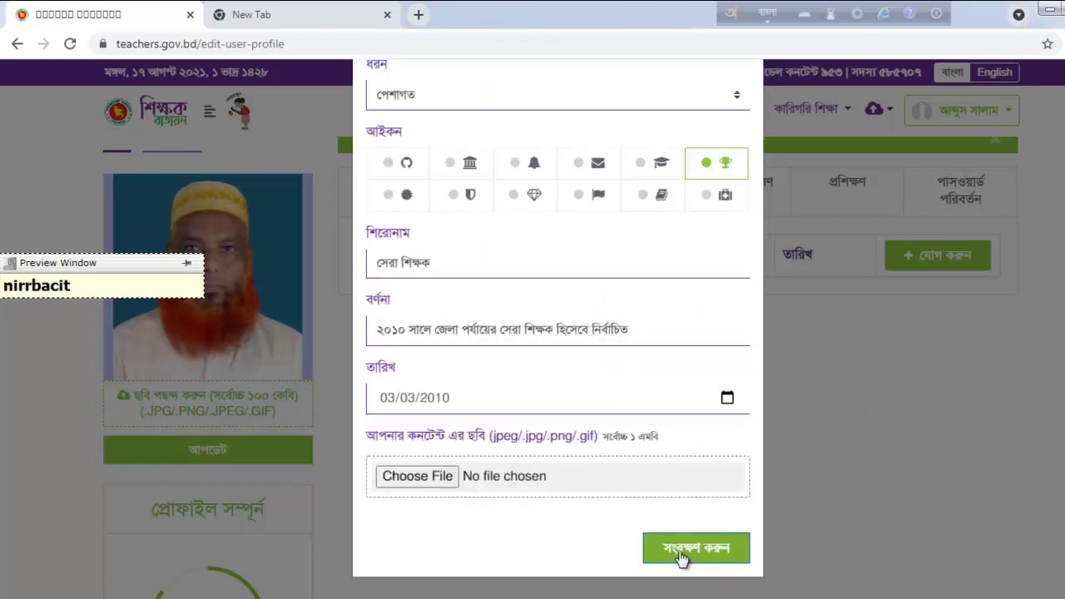
# Step: Save the সেরা শিক্ষক achievement, then open and close an empty add form
pyautogui.click(680, 553)
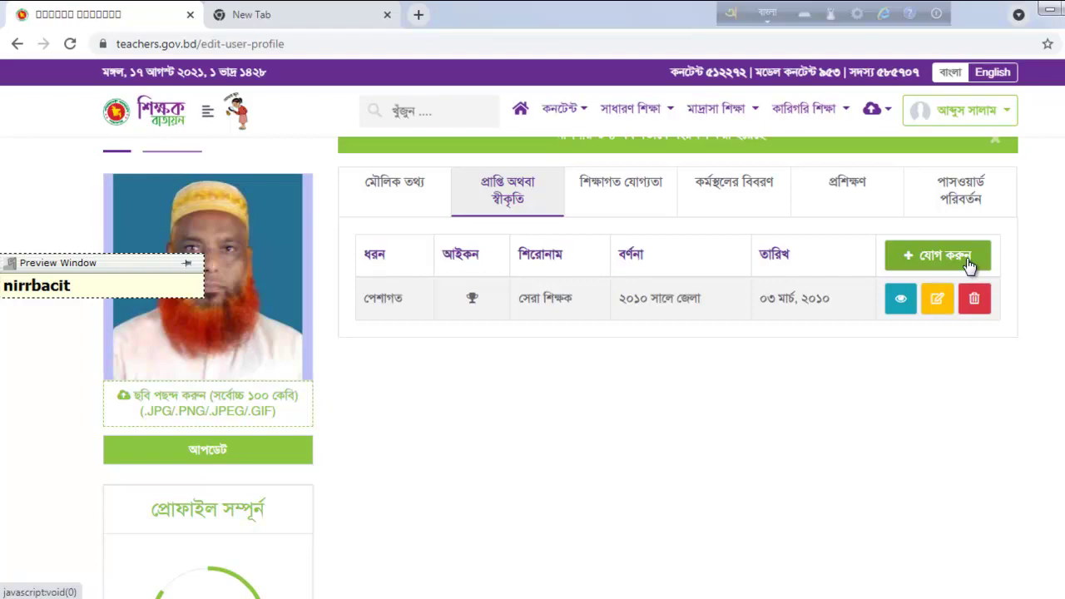
pyautogui.click(967, 265)
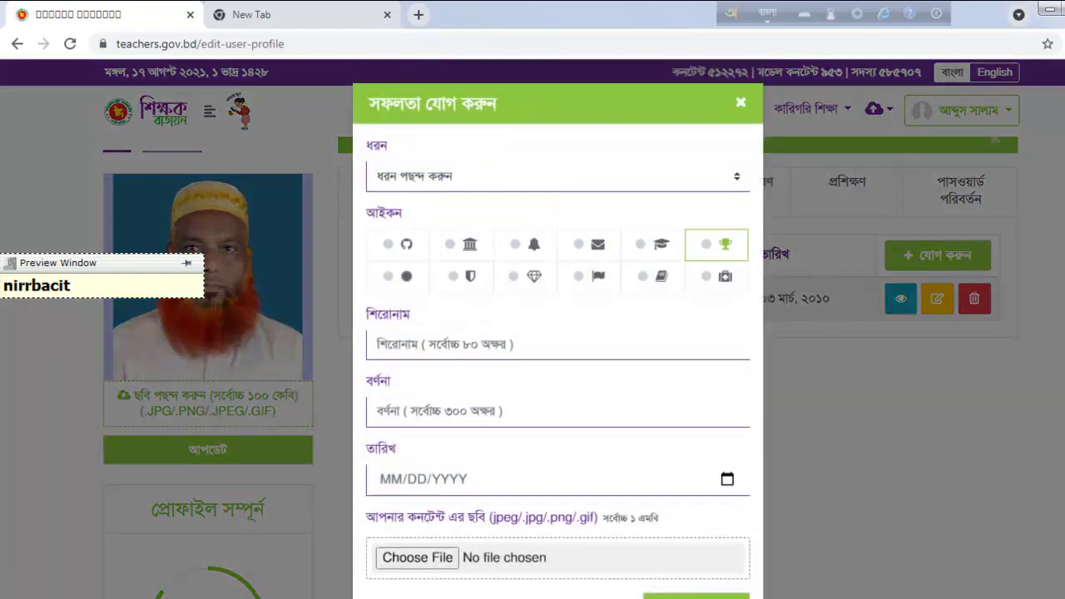
pyautogui.click(741, 103)
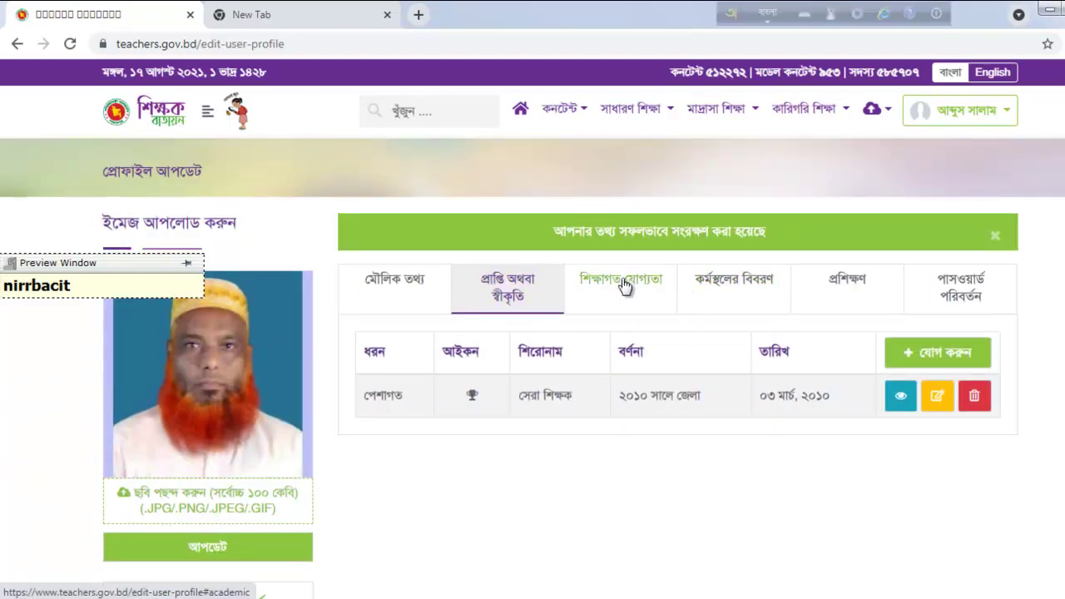
# Step: Open the education section and view details of the Dakhil 1975, Alim 1977 and Fazil 1979 records
pyautogui.click(623, 283)
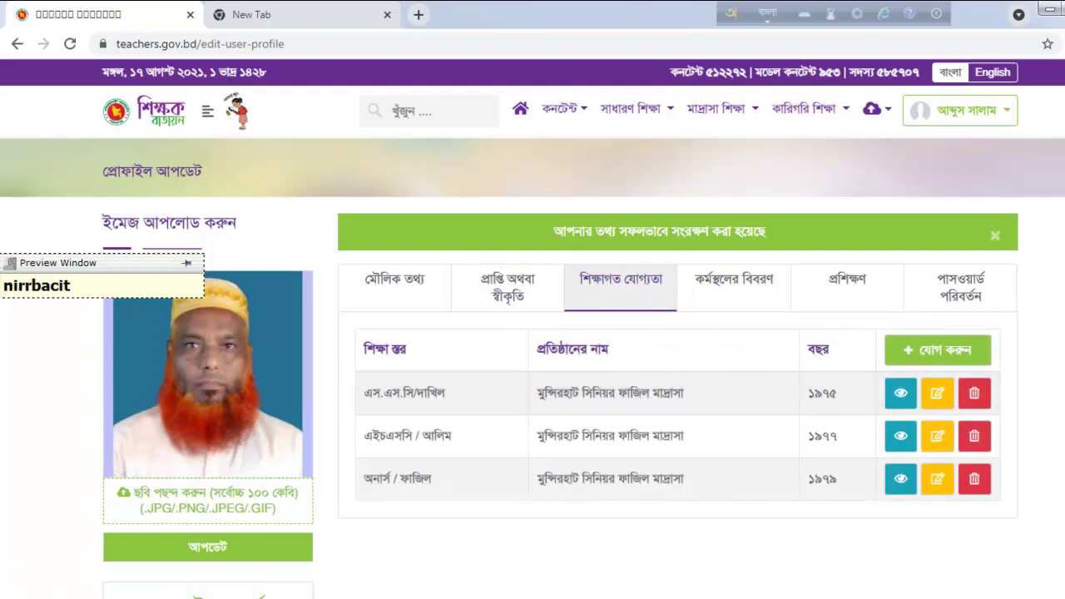
pyautogui.scroll(-1, 533, 375)
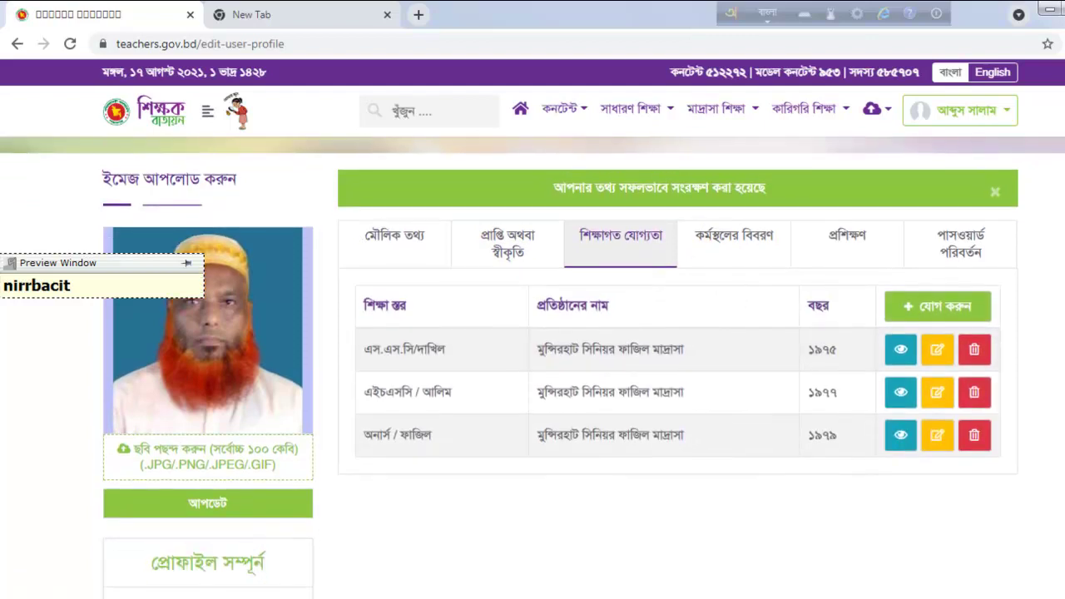
pyautogui.click(898, 356)
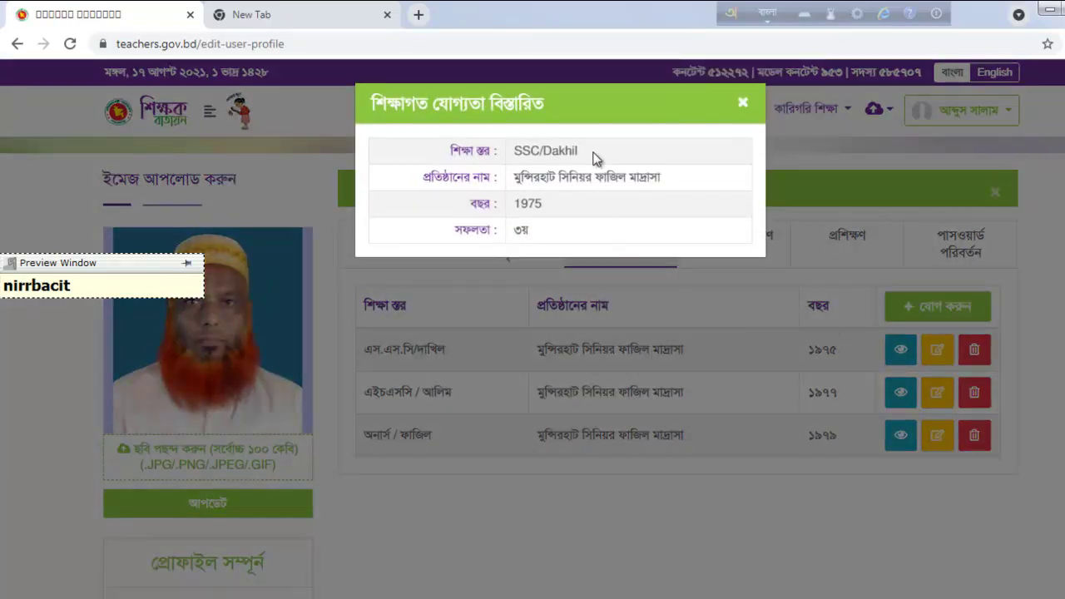
pyautogui.click(744, 103)
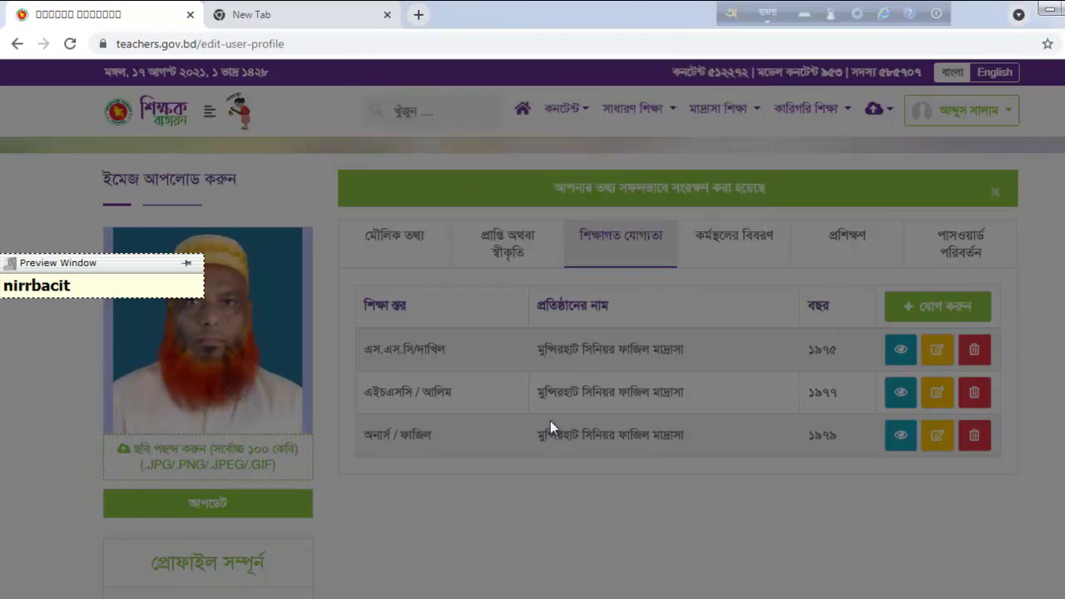
pyautogui.click(901, 392)
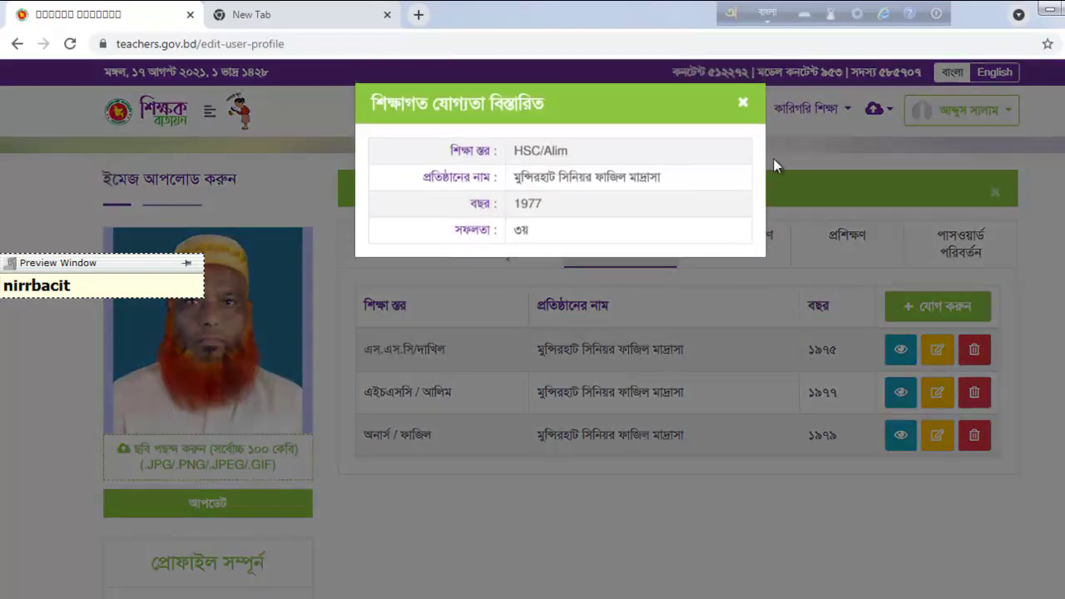
pyautogui.click(742, 103)
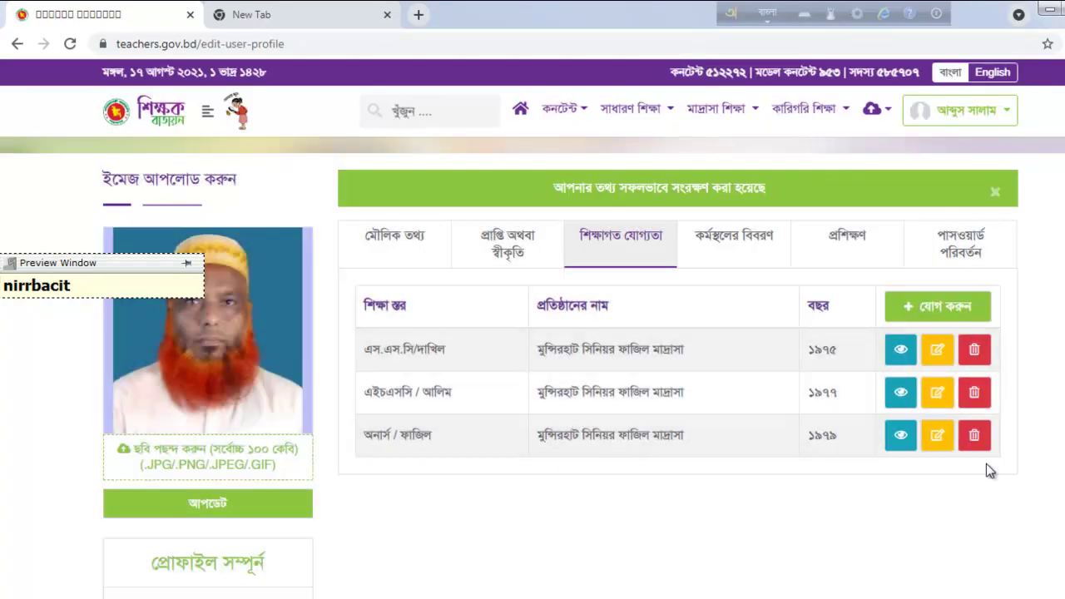
pyautogui.click(898, 432)
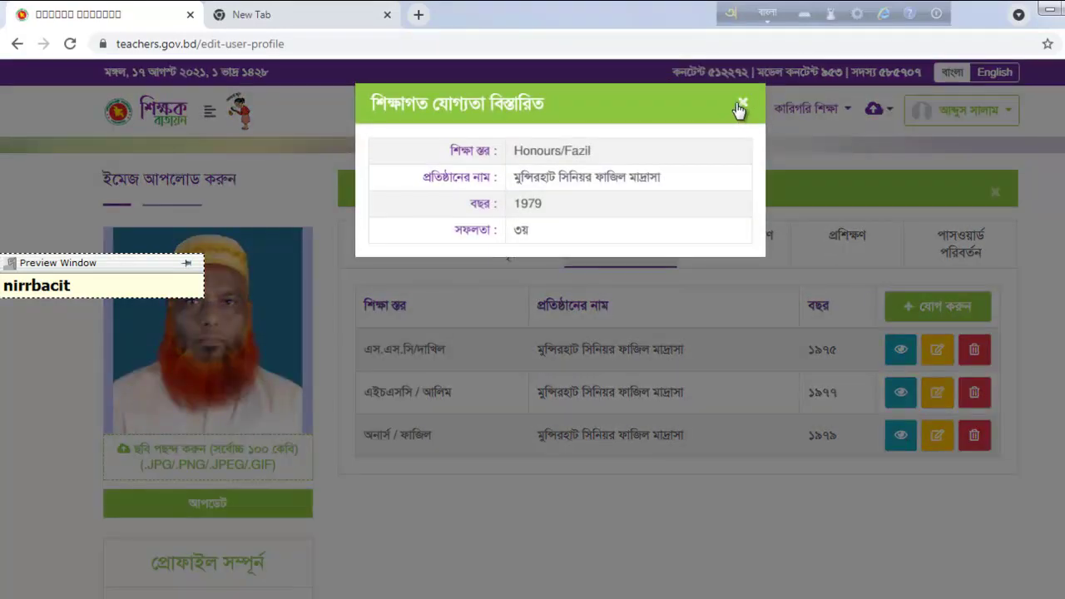
pyautogui.click(740, 105)
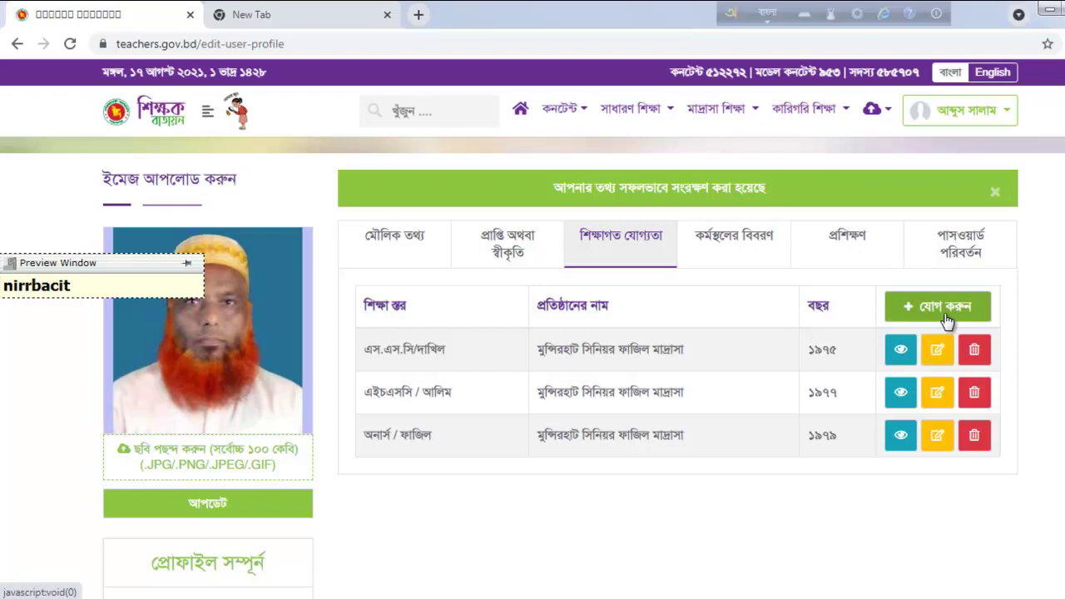
# Step: Check the Feni Laboratory High School assistant teacher record (from 1 January 1986, ongoing), then close its edit form
pyautogui.click(738, 255)
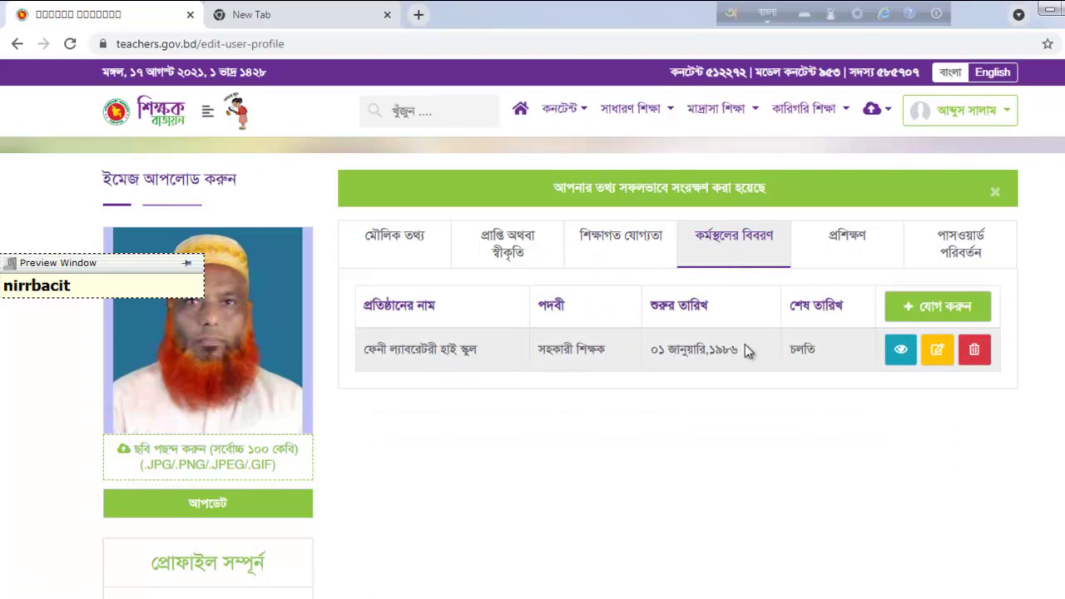
pyautogui.click(937, 350)
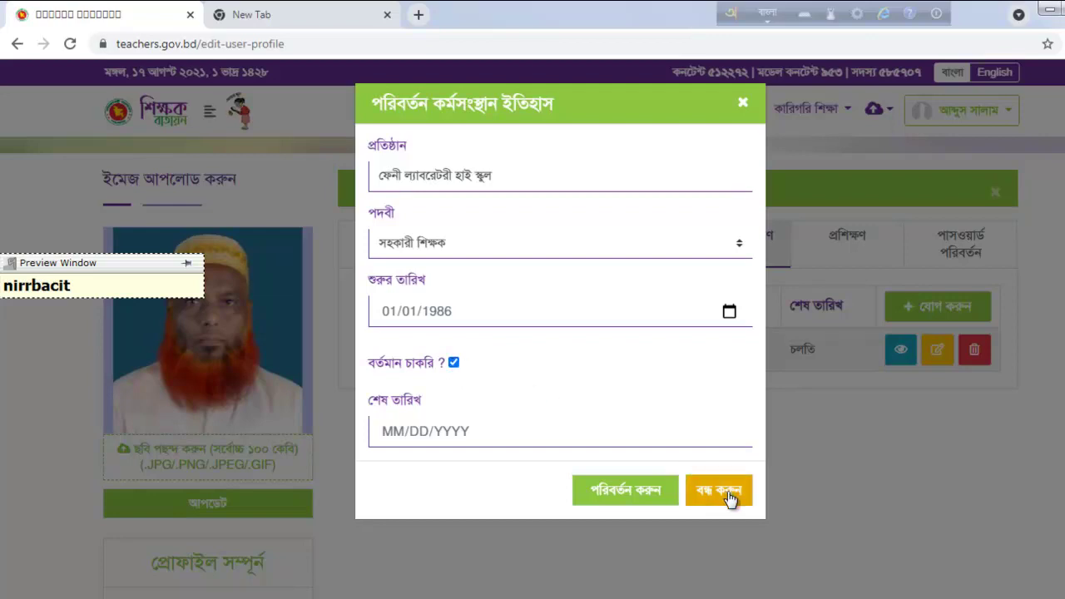
pyautogui.click(747, 105)
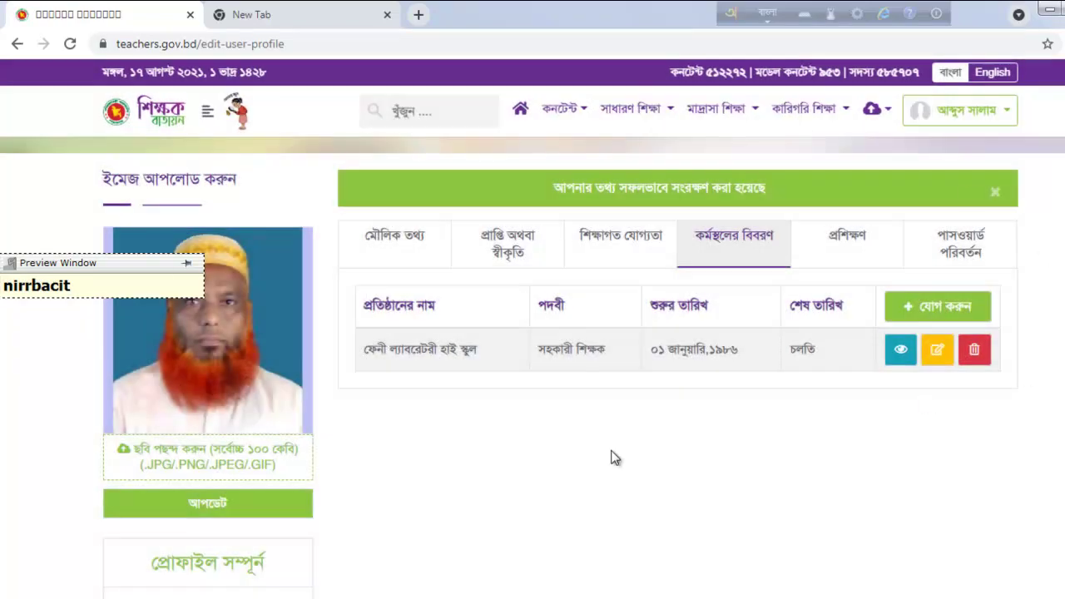
# Step: Add and save a manual Basic Computer Training record from NAM, 1–5 January 2002, and refresh the list
pyautogui.click(882, 246)
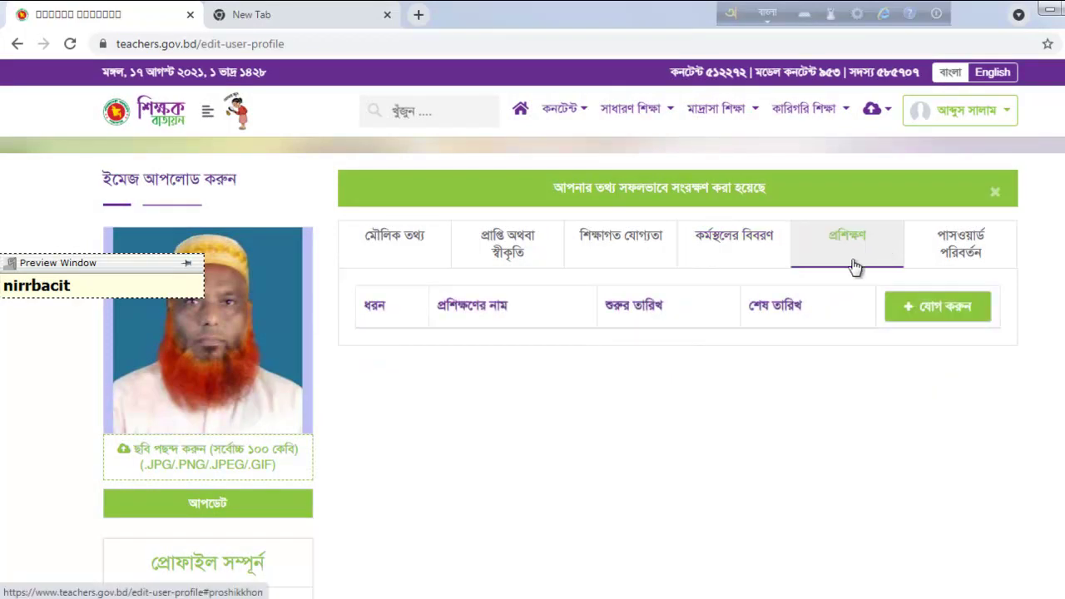
pyautogui.click(964, 318)
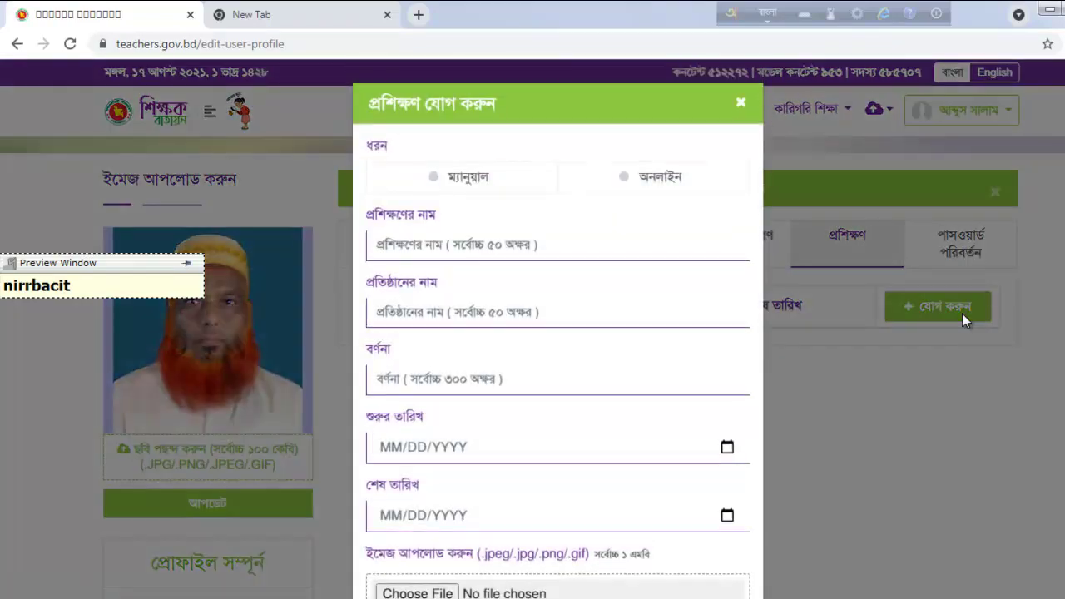
pyautogui.click(449, 178)
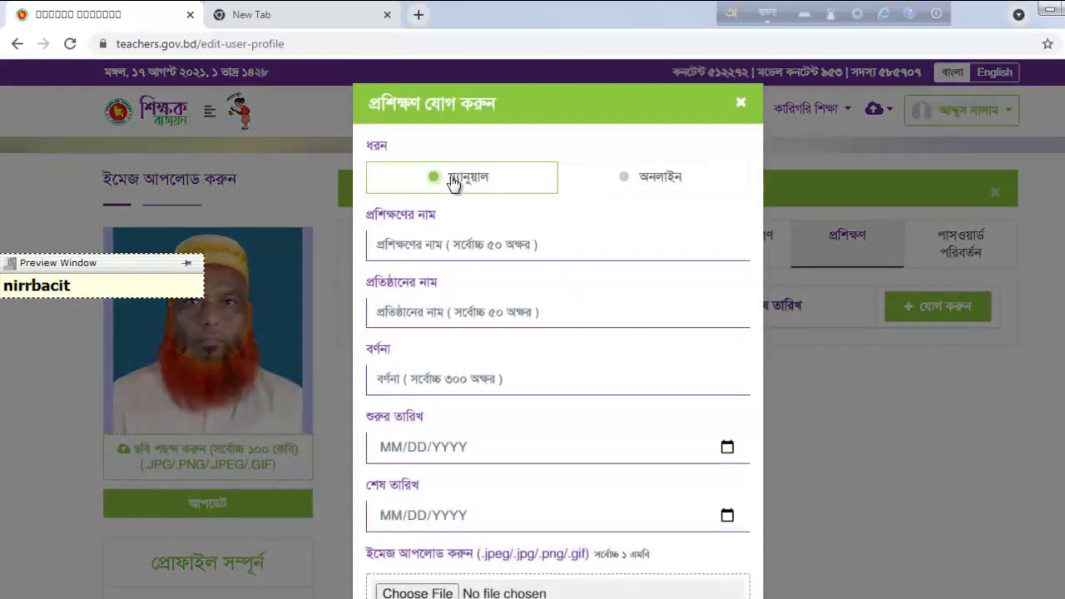
pyautogui.click(547, 248)
pyautogui.write('ব')
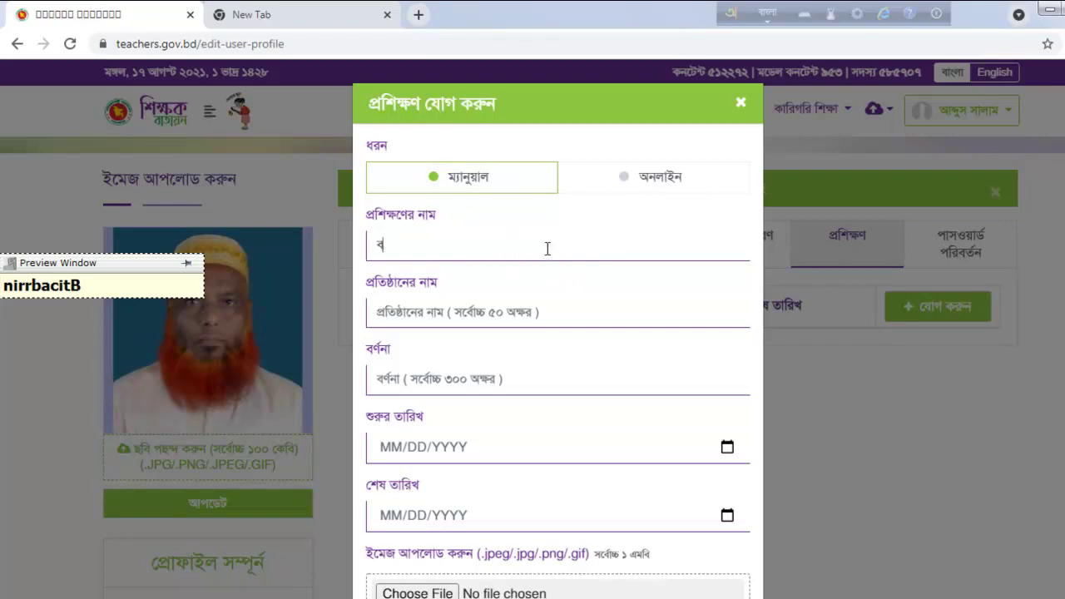
pyautogui.press('BackSpace')
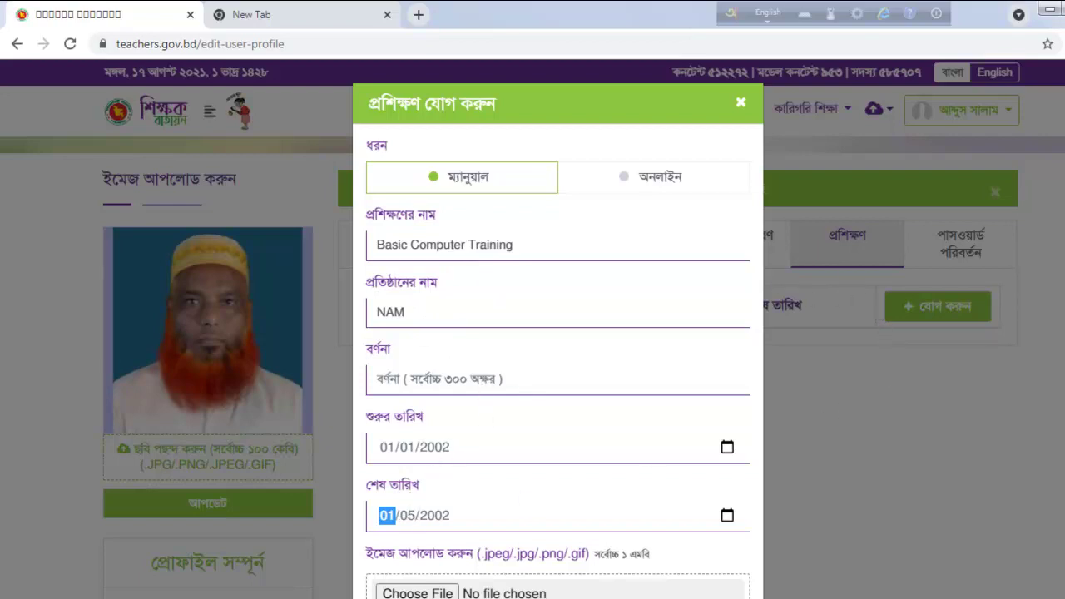
pyautogui.scroll(-2, 499, 374)
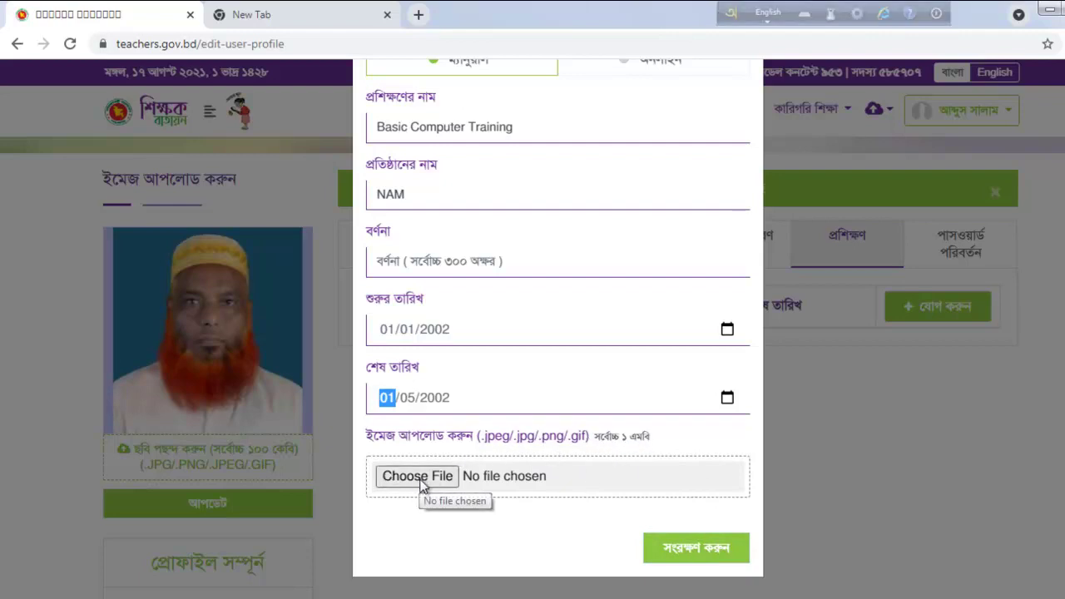
pyautogui.click(707, 552)
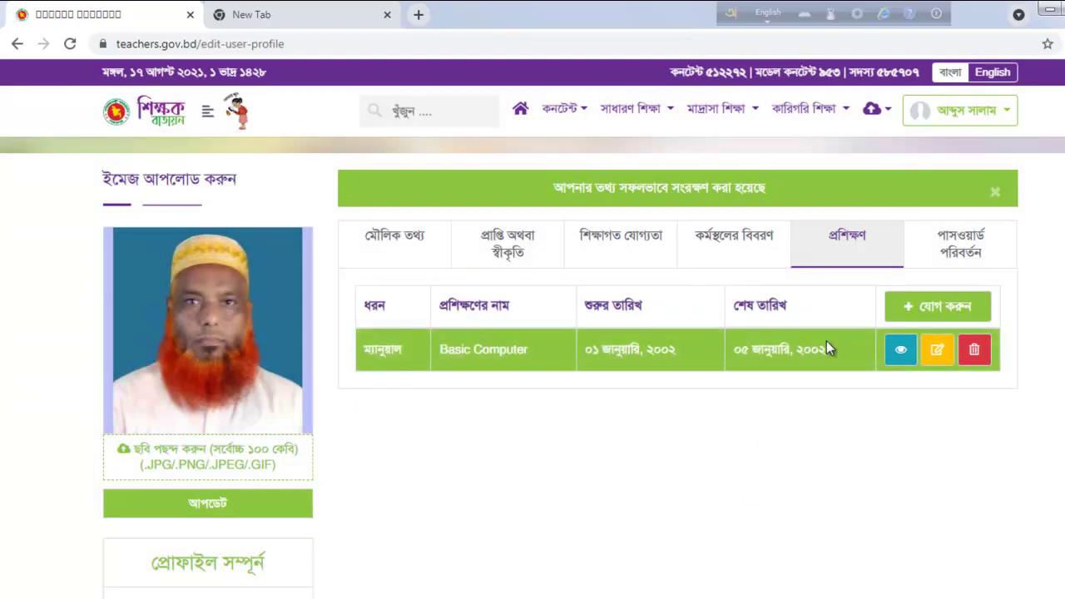
pyautogui.click(850, 233)
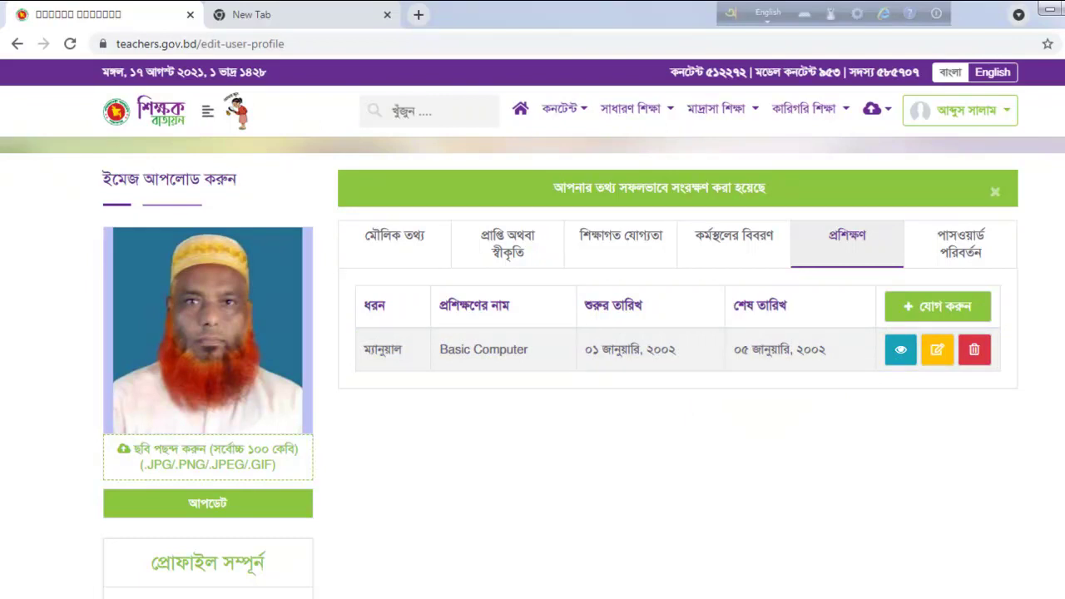
pyautogui.scroll(-3, 532, 366)
pyautogui.scroll(3, 533, 366)
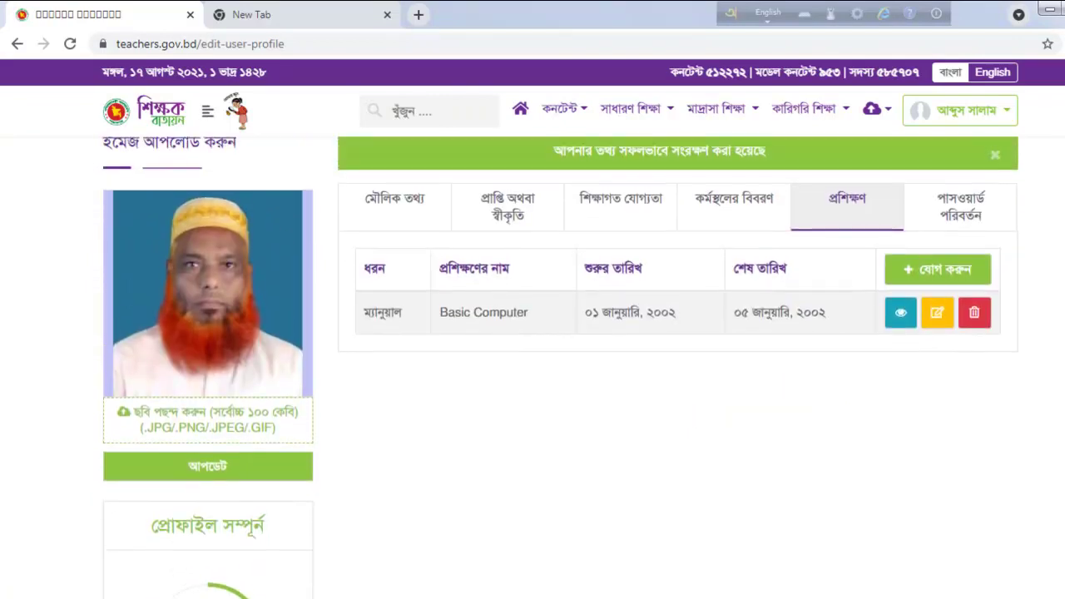
# Step: Change the account password by entering the current password and the new one twice
pyautogui.click(953, 204)
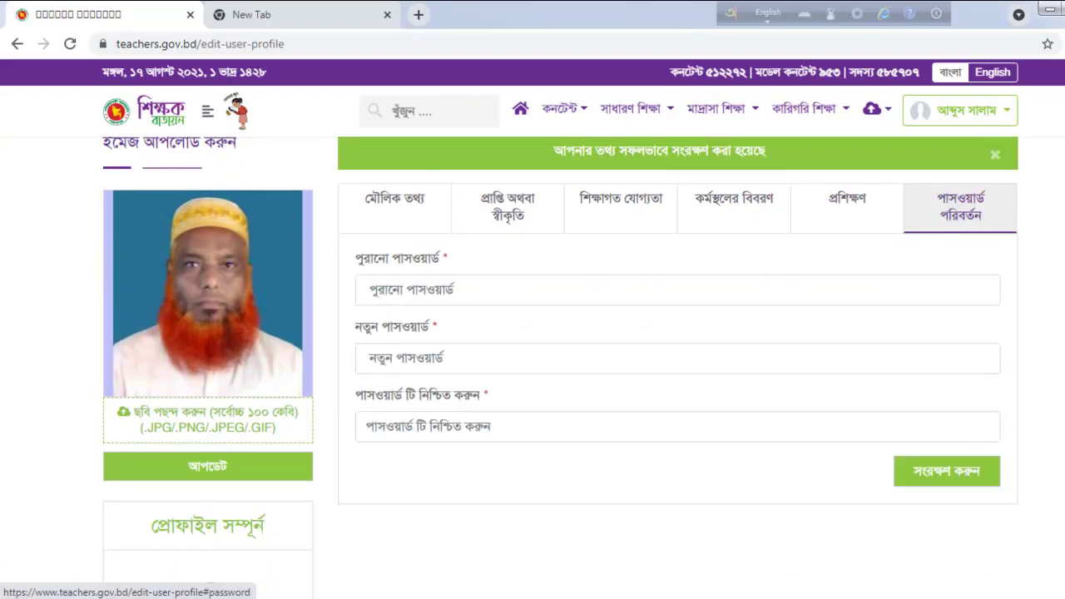
pyautogui.scroll(-1, 466, 299)
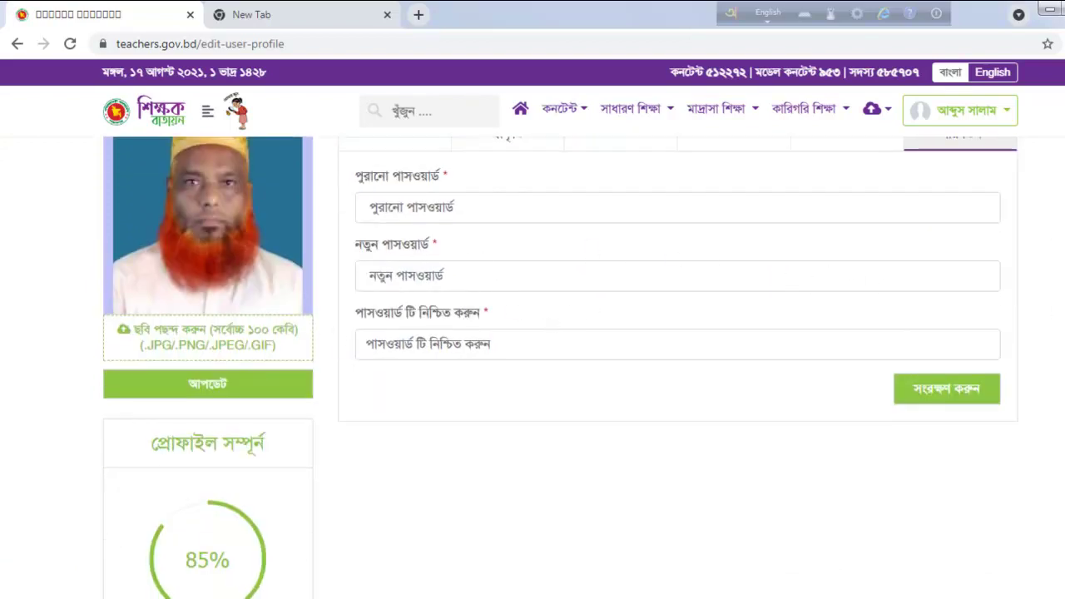
pyautogui.scroll(1, 532, 349)
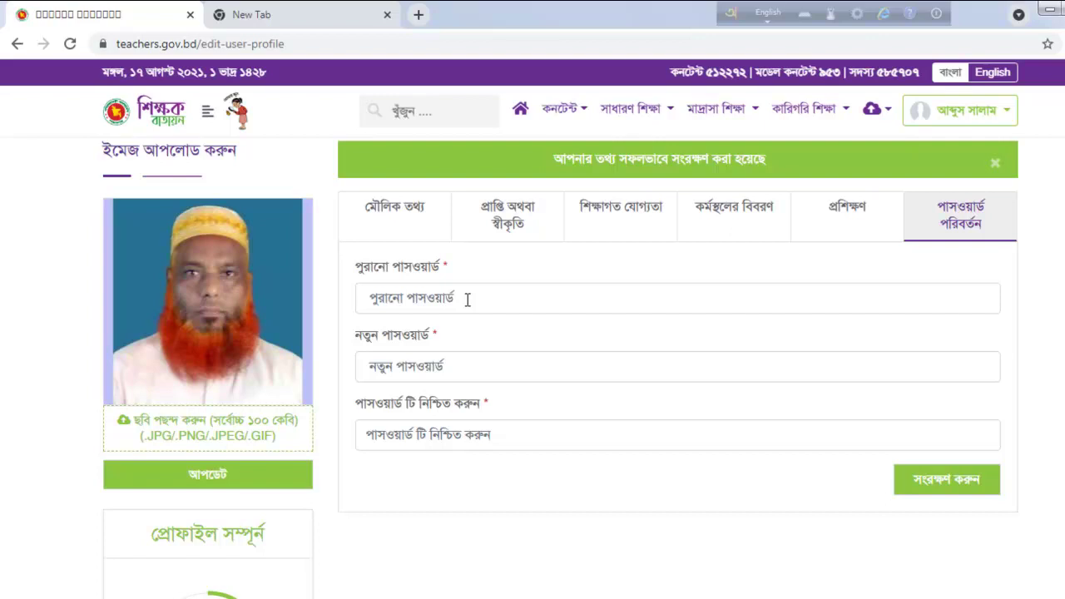
pyautogui.click(468, 299)
pyautogui.write('1')
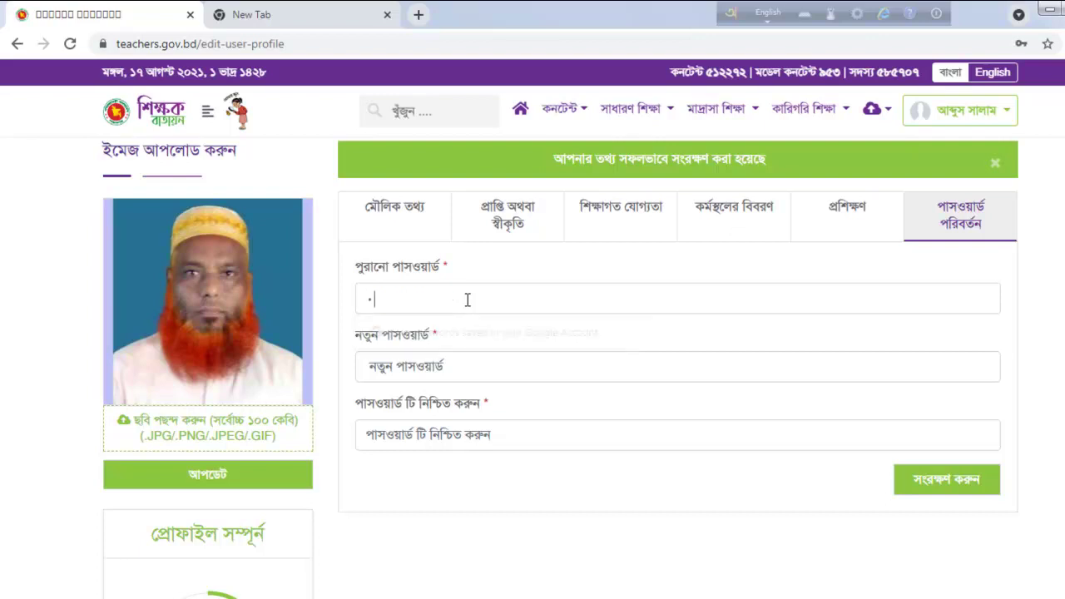
pyautogui.write('23456')
pyautogui.click(465, 369)
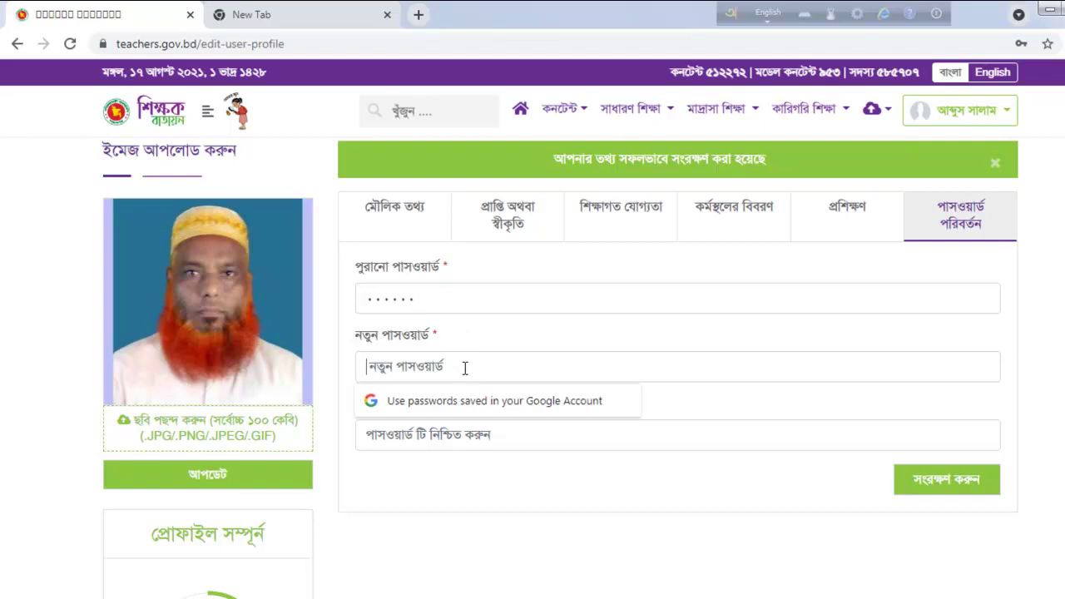
pyautogui.write('123456')
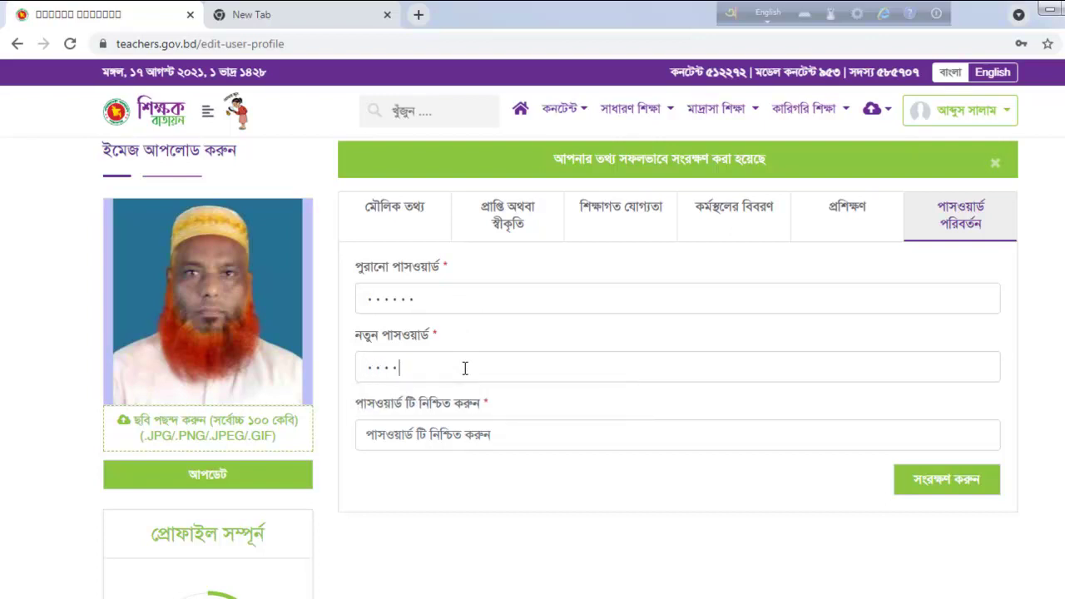
pyautogui.click(499, 436)
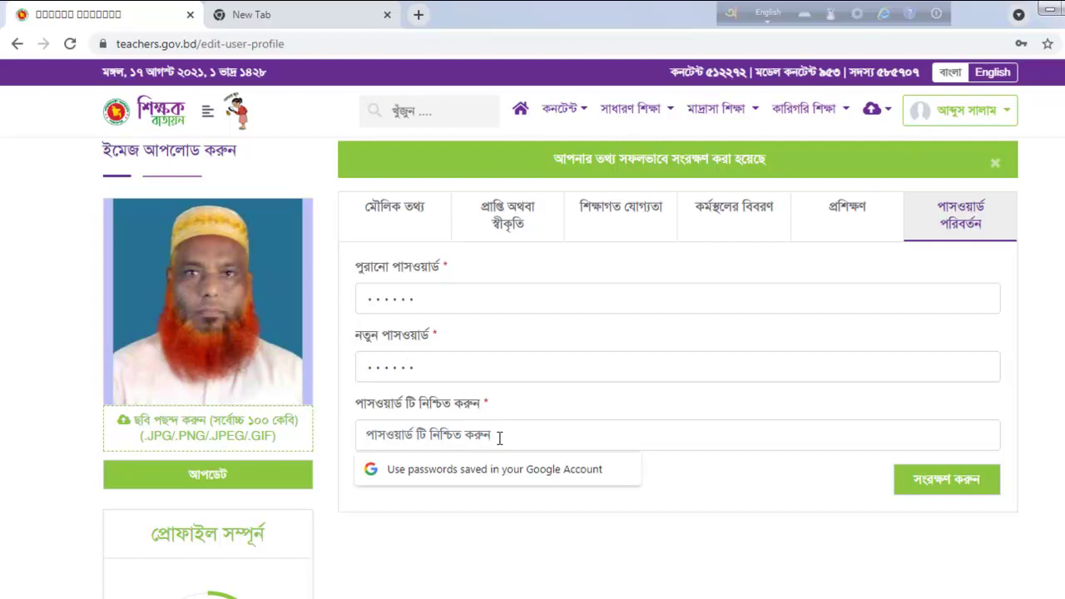
pyautogui.write('123456')
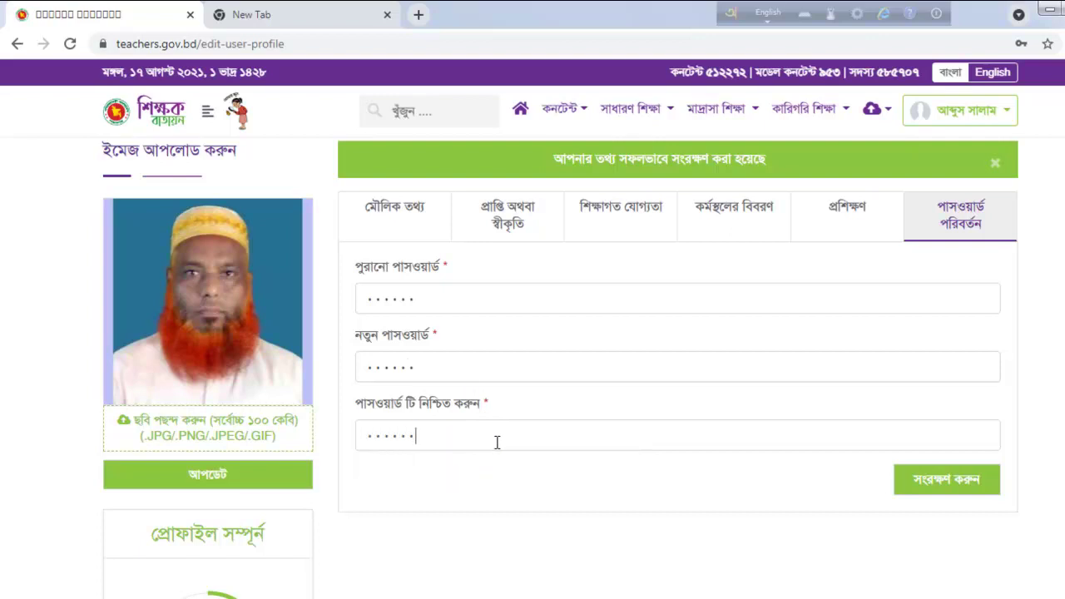
pyautogui.click(980, 486)
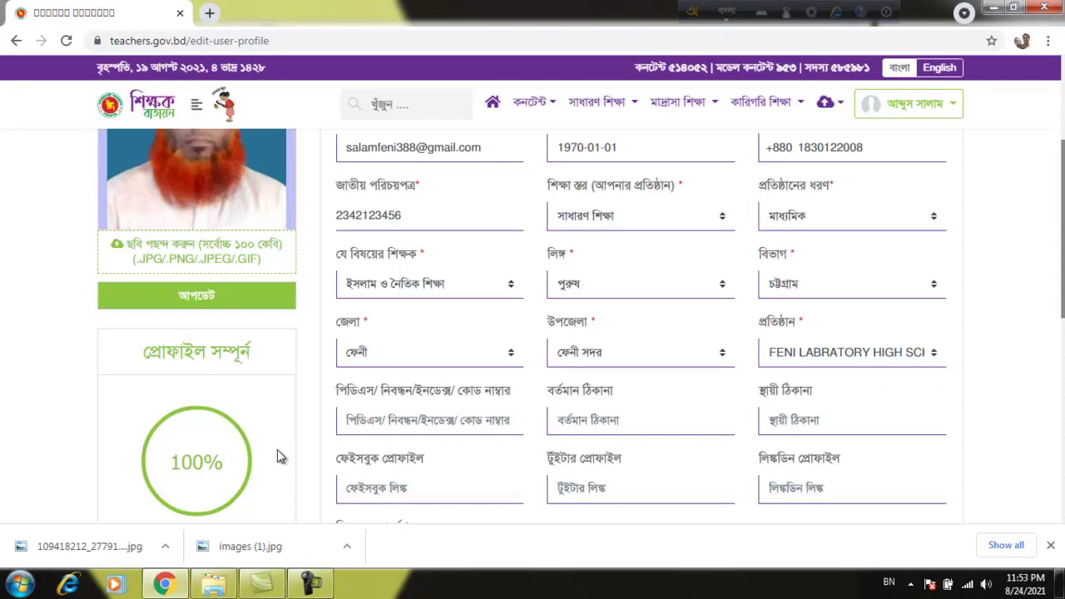
# Step: Review the saved achievements, academic qualifications, employment and training entries, ending on the password change section
pyautogui.click(376, 420)
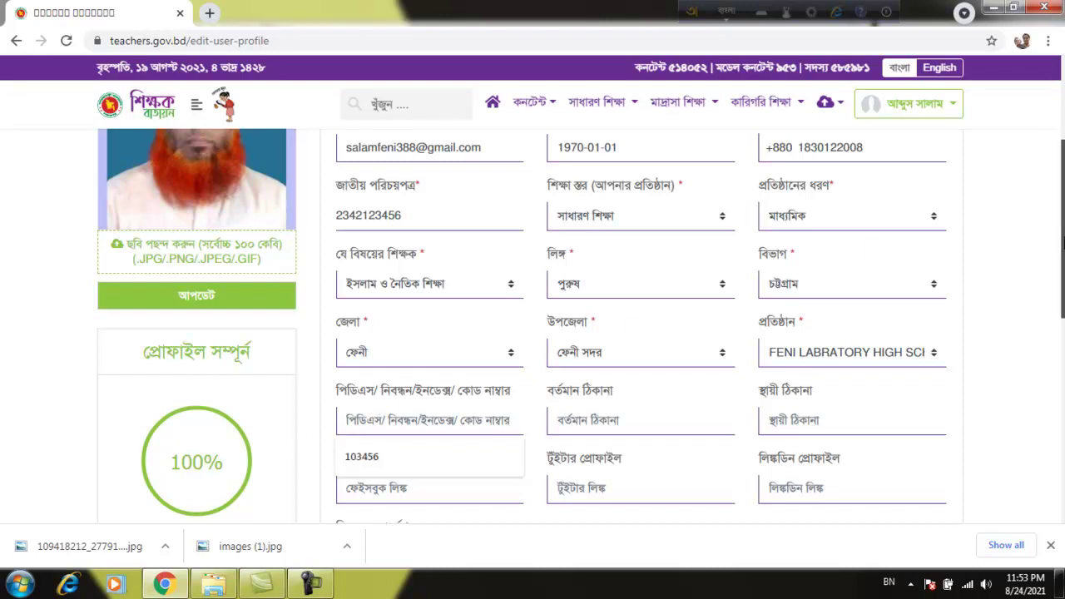
pyautogui.moveTo(1058, 236); pyautogui.dragTo(1060, 170)
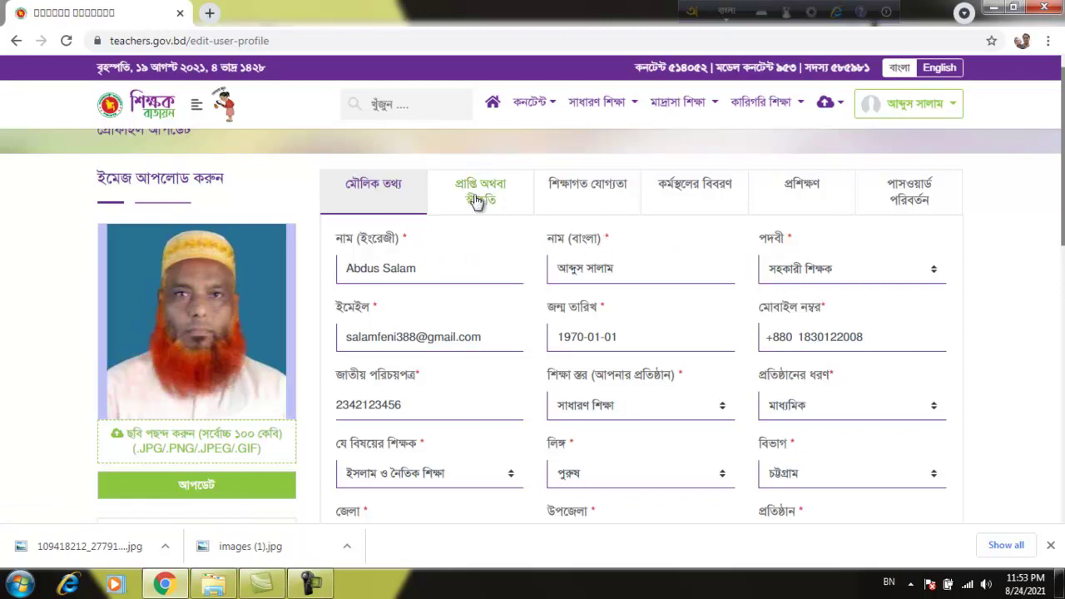
pyautogui.click(503, 202)
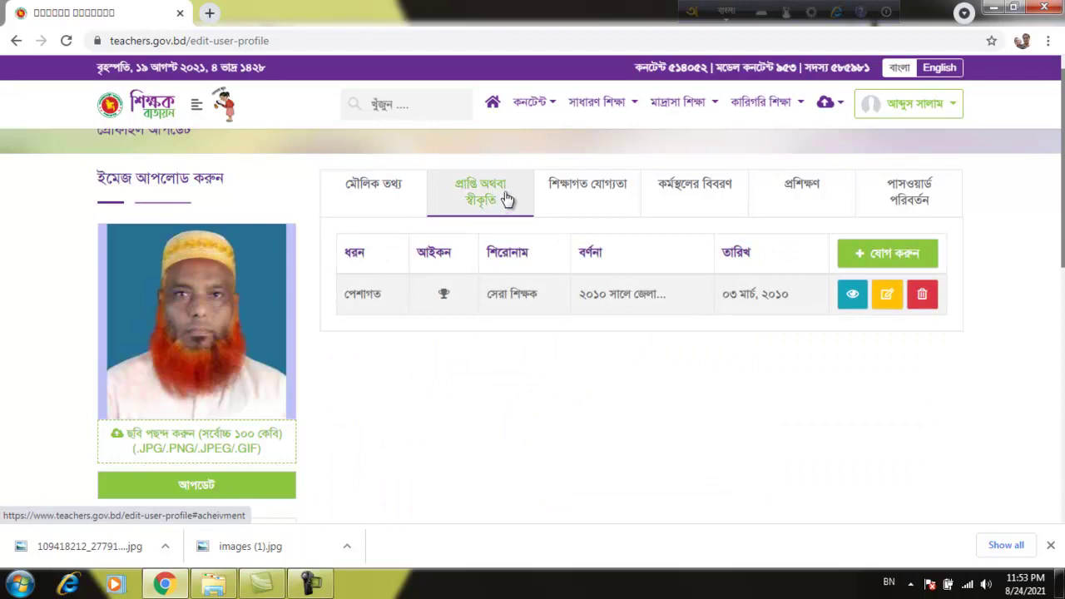
pyautogui.click(565, 202)
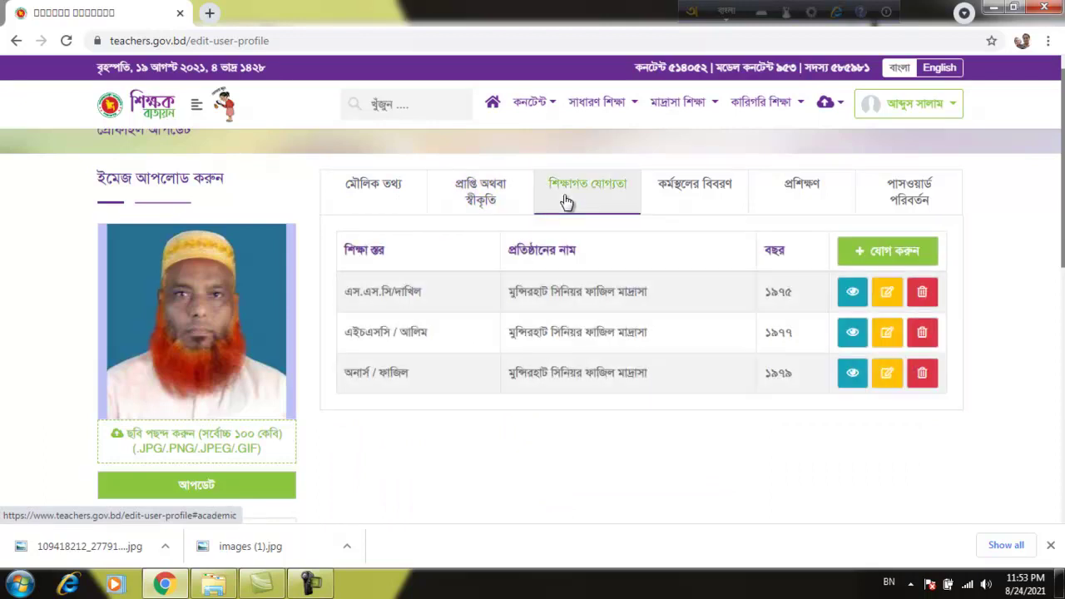
pyautogui.click(684, 204)
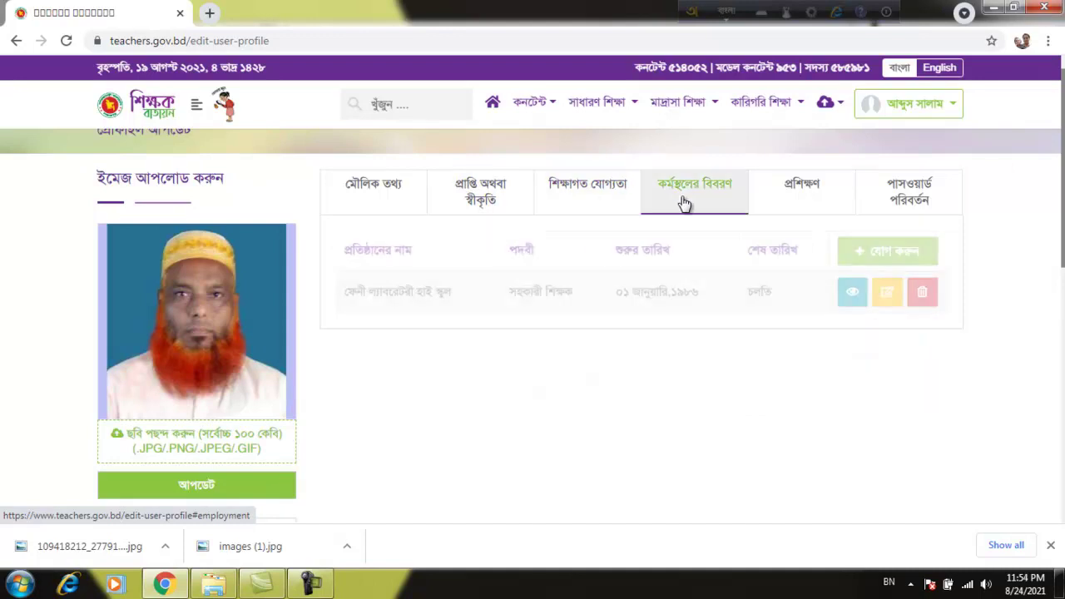
pyautogui.click(794, 195)
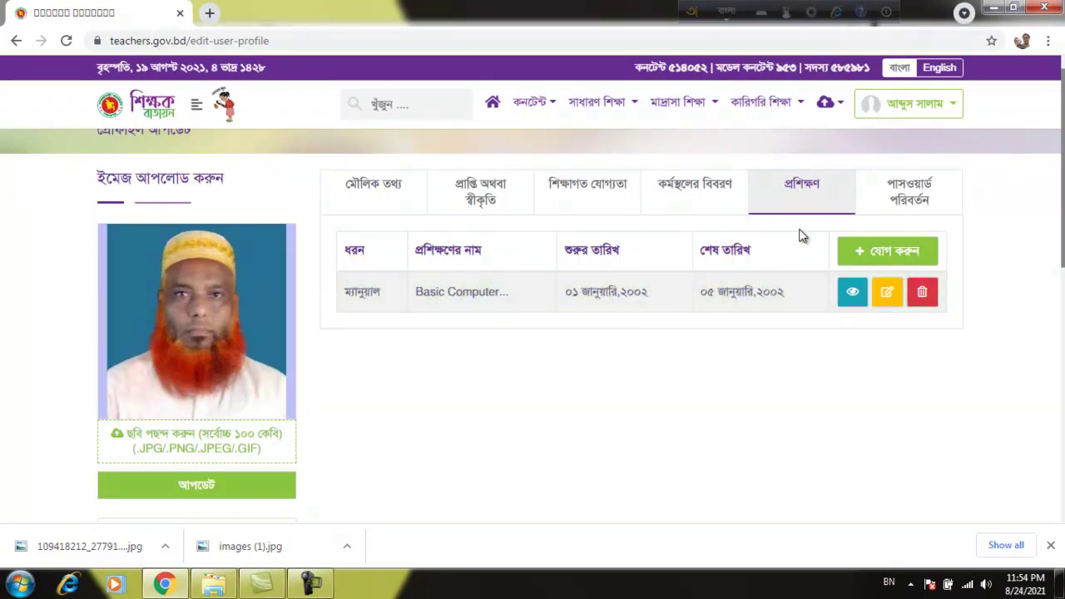
pyautogui.click(908, 194)
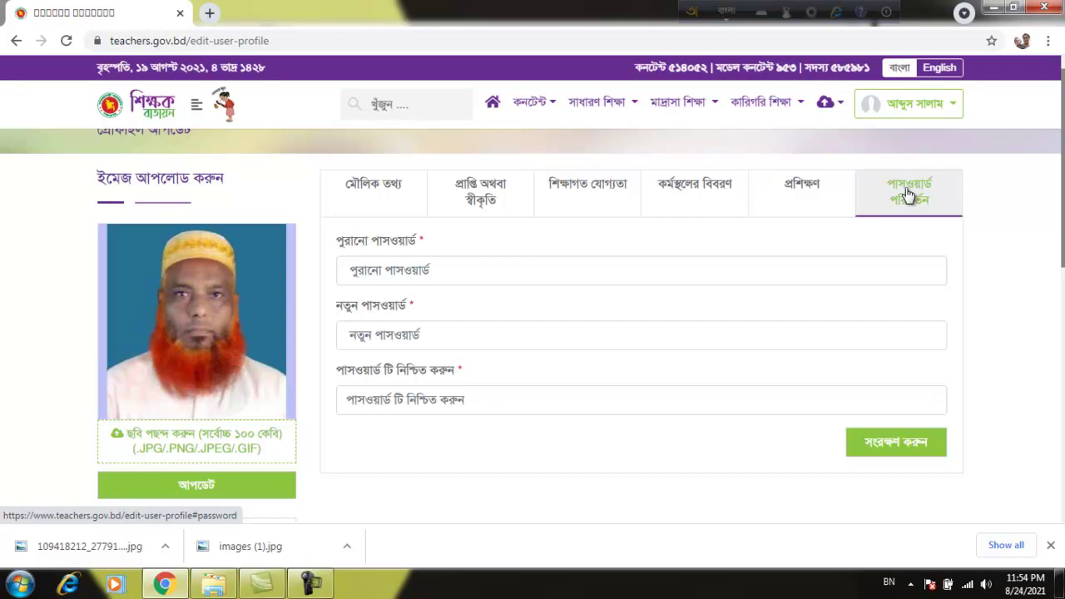
# Step: Scroll down to bring the 100% profile completion panel into view
pyautogui.scroll(-3, 908, 194)
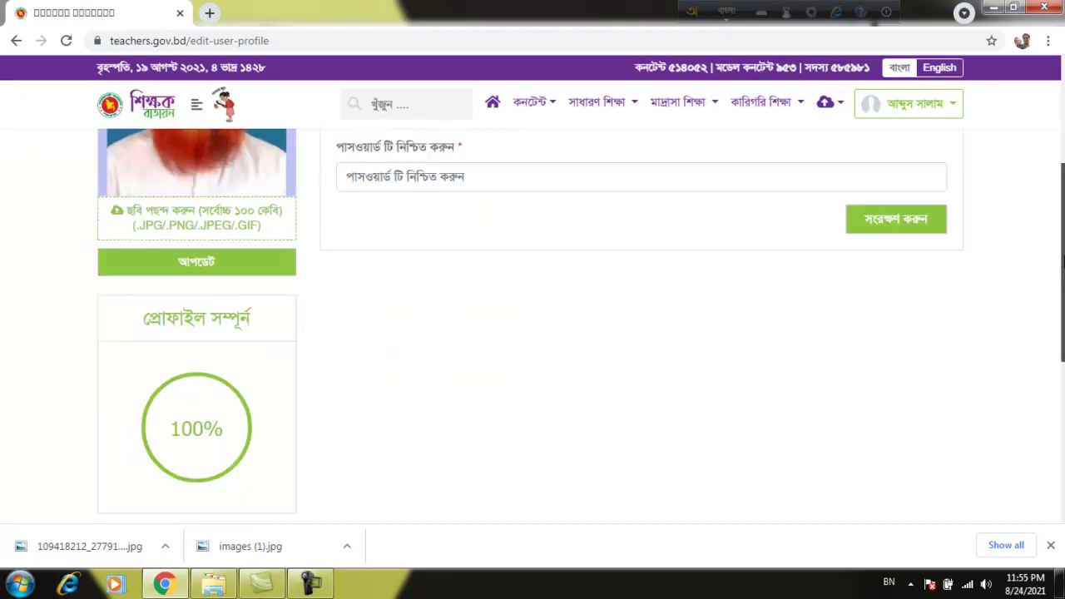